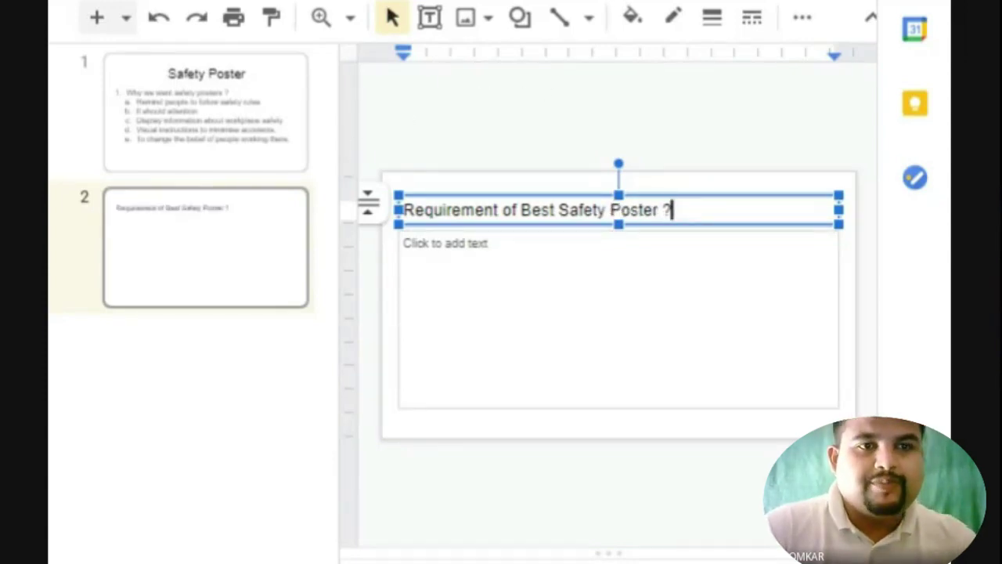
Step: Start a numbered list in the body of slide 2 with the item "Time for watching the safety poster ?"
click(404, 244)
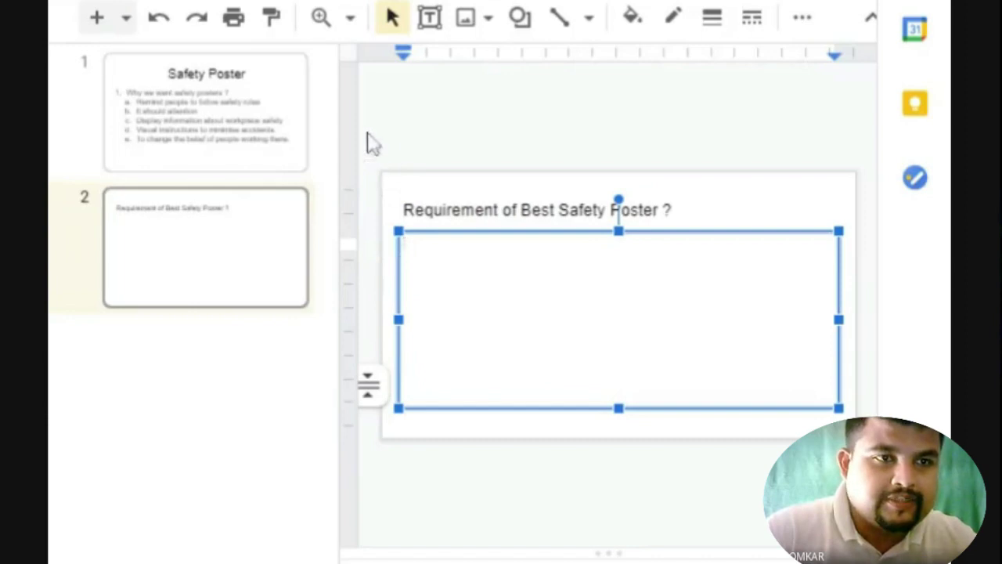
click(805, 19)
click(748, 66)
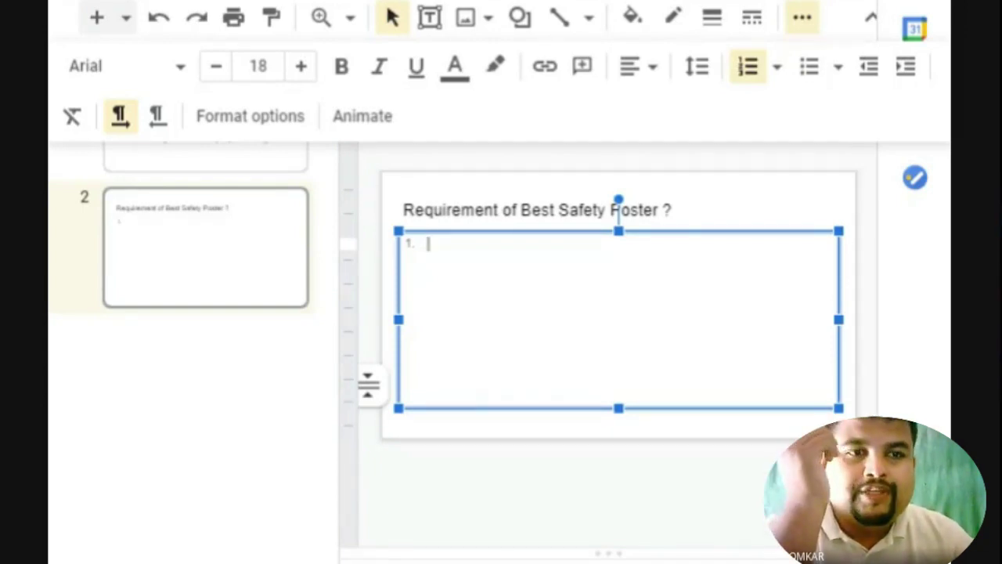
text(Time for watching the safety poster )
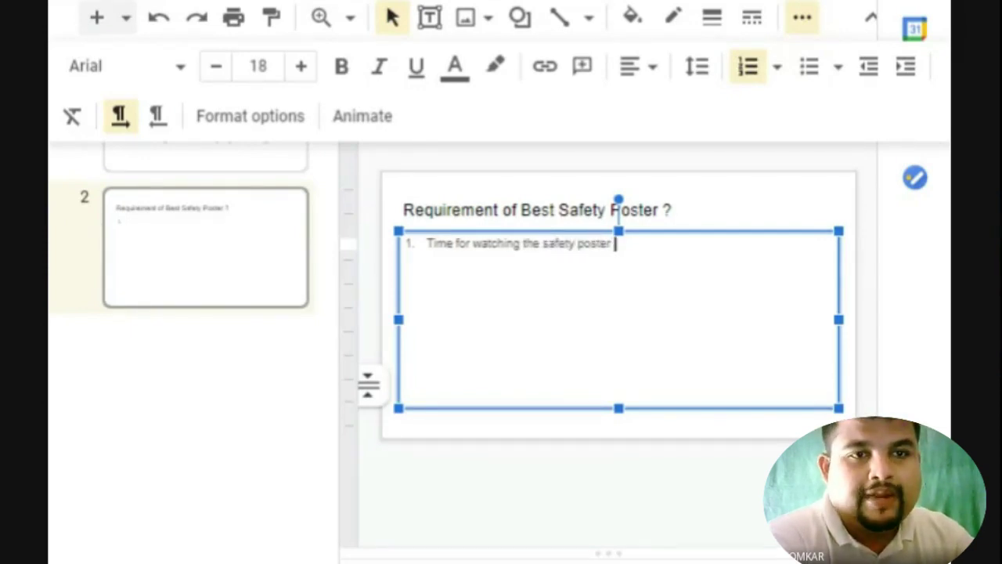
text(? 8)
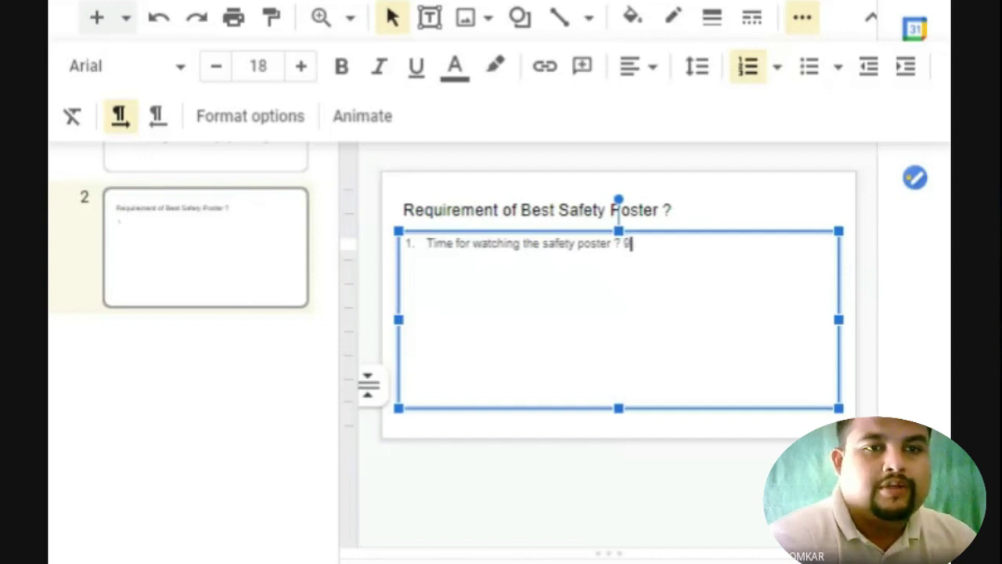
key(BackSpace)
Step: Add "( 3 sec )" with spaced parentheses at the end of the first list item
text(())
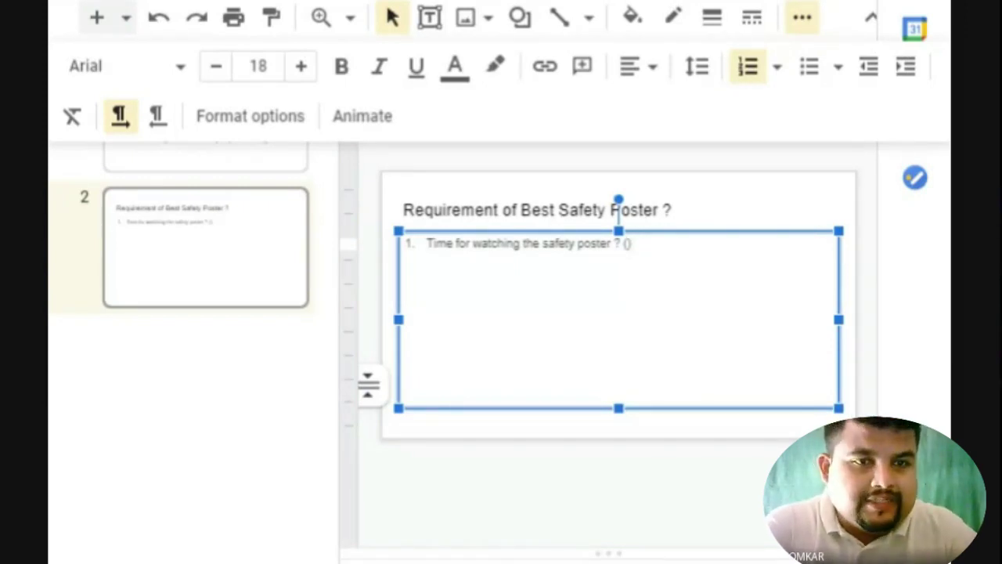
click(629, 243)
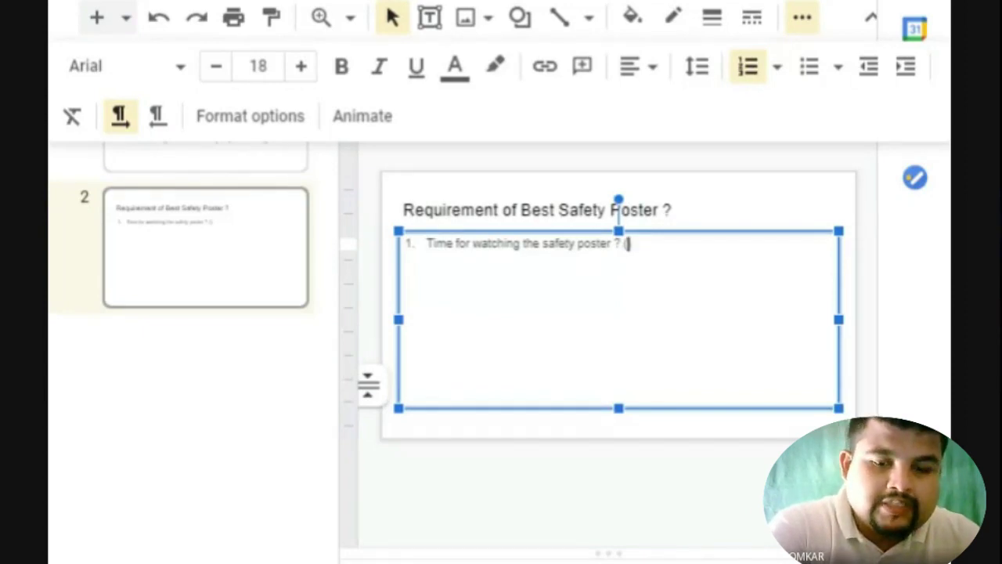
text(3 sec)
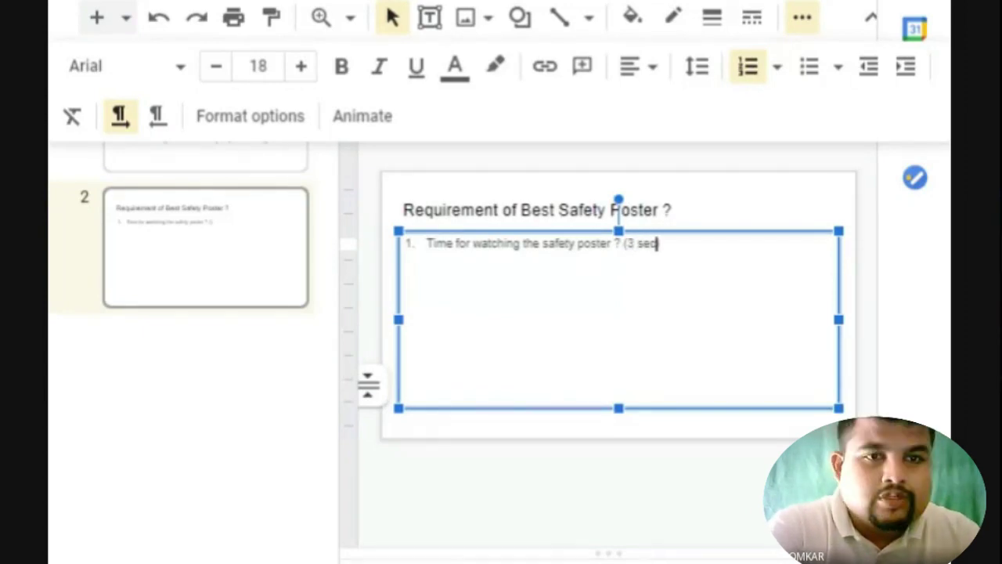
key(Left)
key(Left)
key(Left)
key(Left)
key(Left)
key(Left)
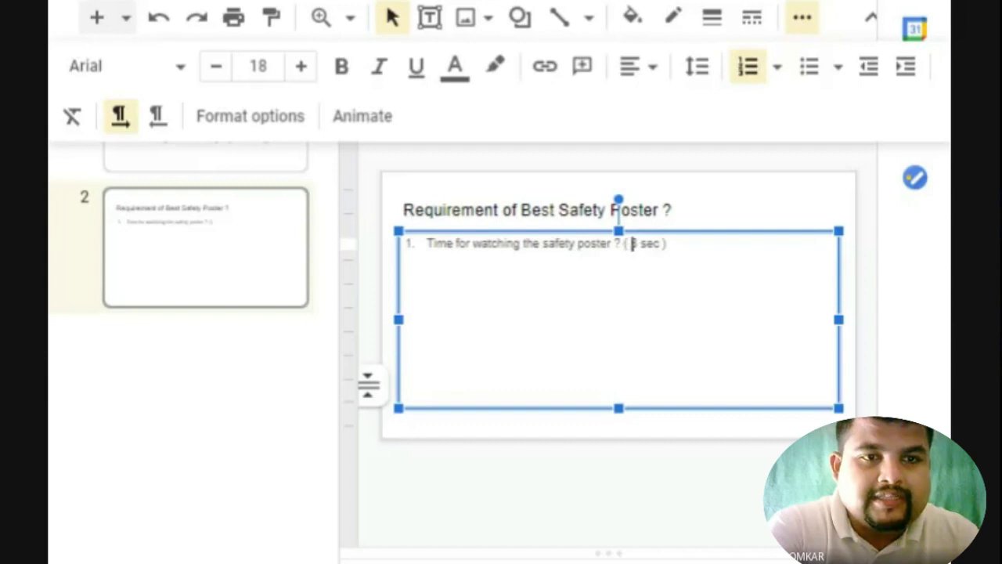
key(Right)
key(Right)
key(Right)
key(Right)
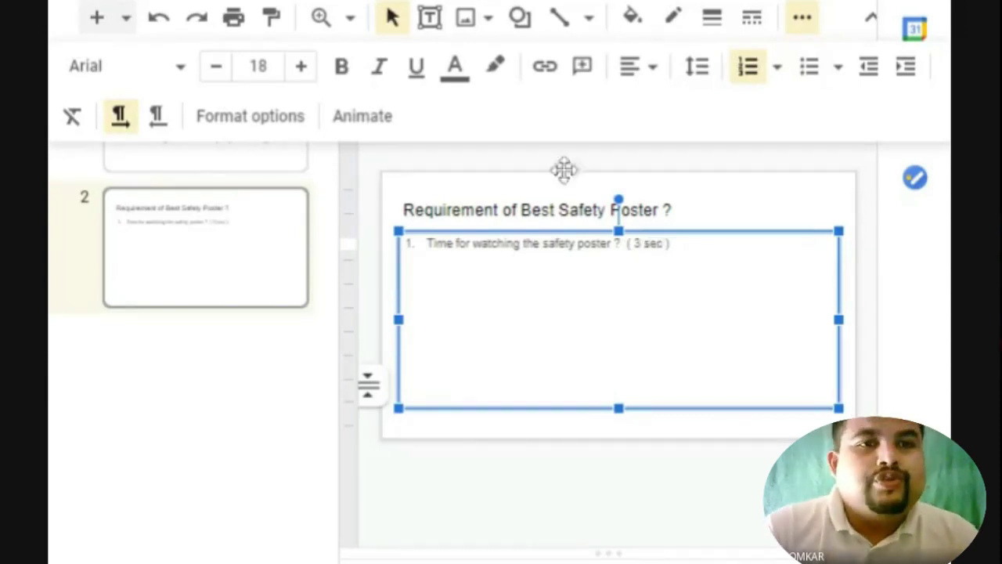
click(479, 168)
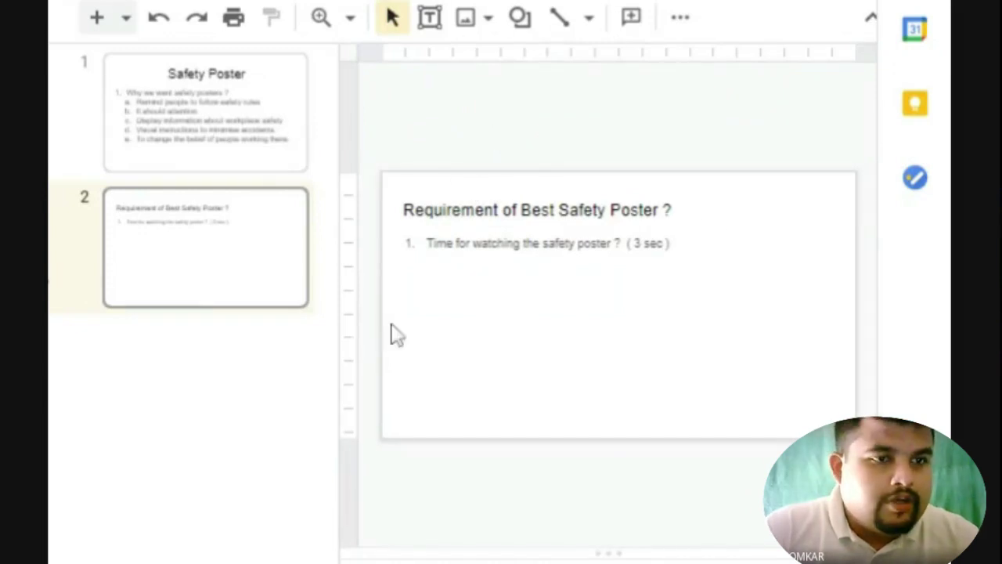
Step: Add a second list item reading "Location of installing the safety poster (free time with our audience )"
click(667, 262)
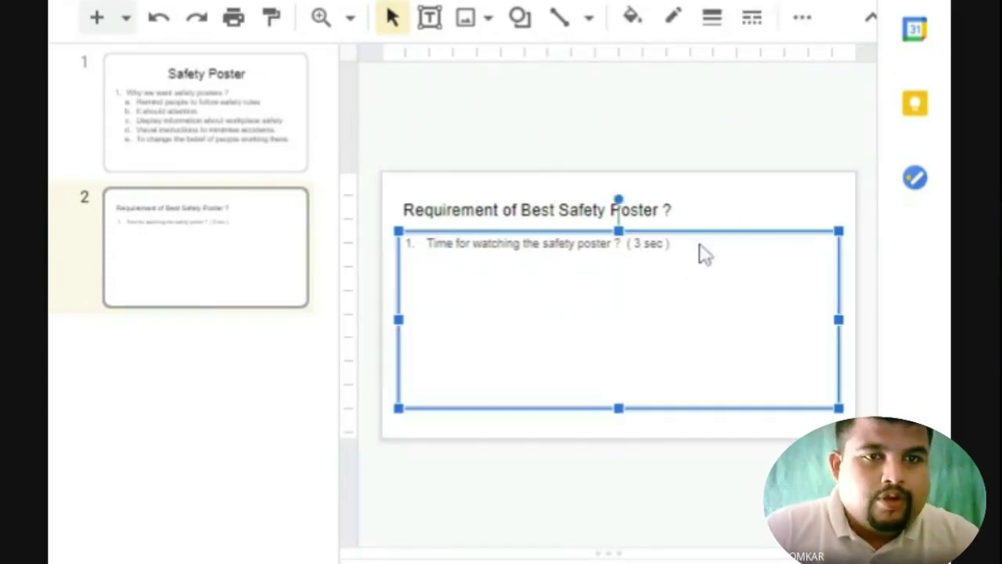
click(675, 252)
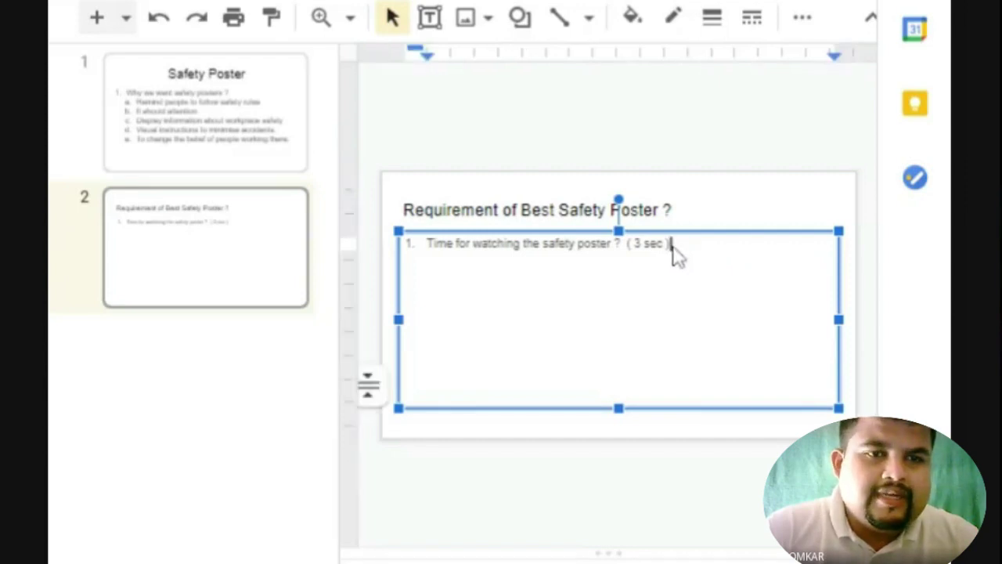
key(Return)
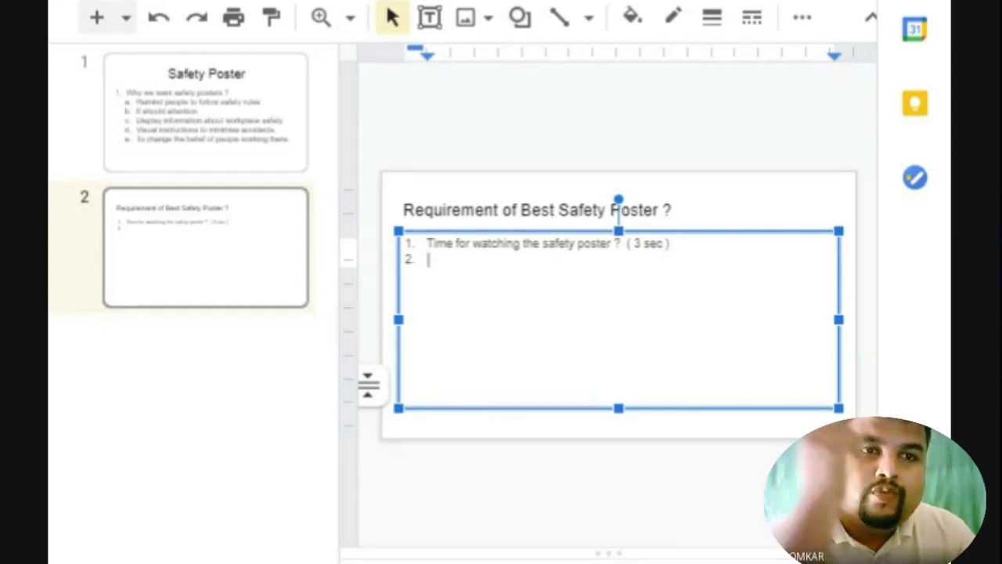
text(Location o)
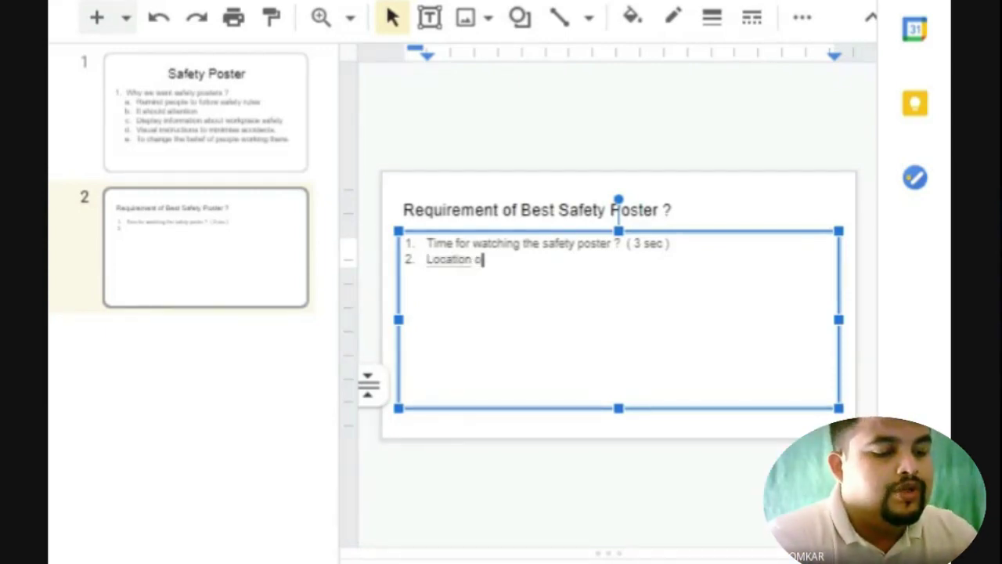
text(f installing the )
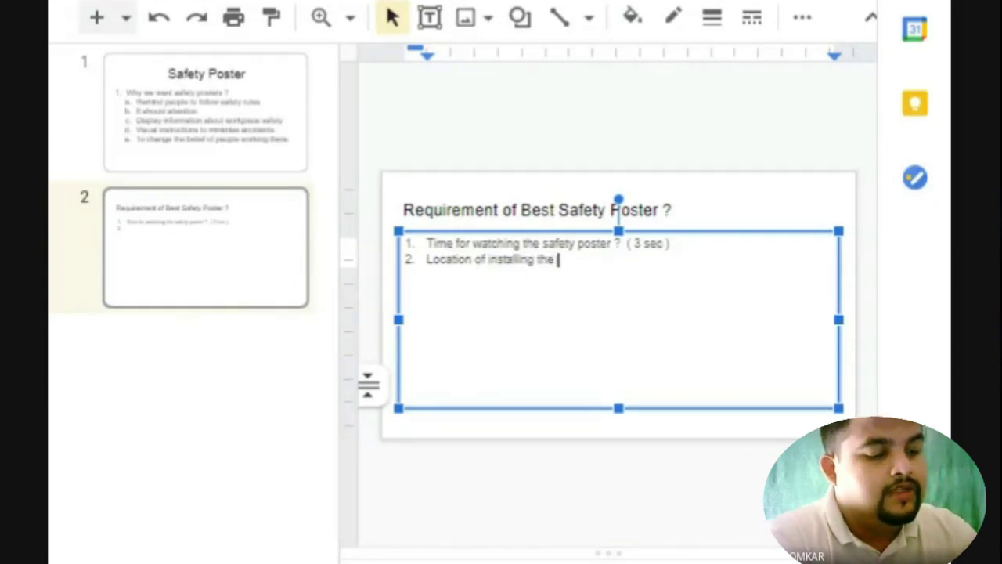
text(safety poster)
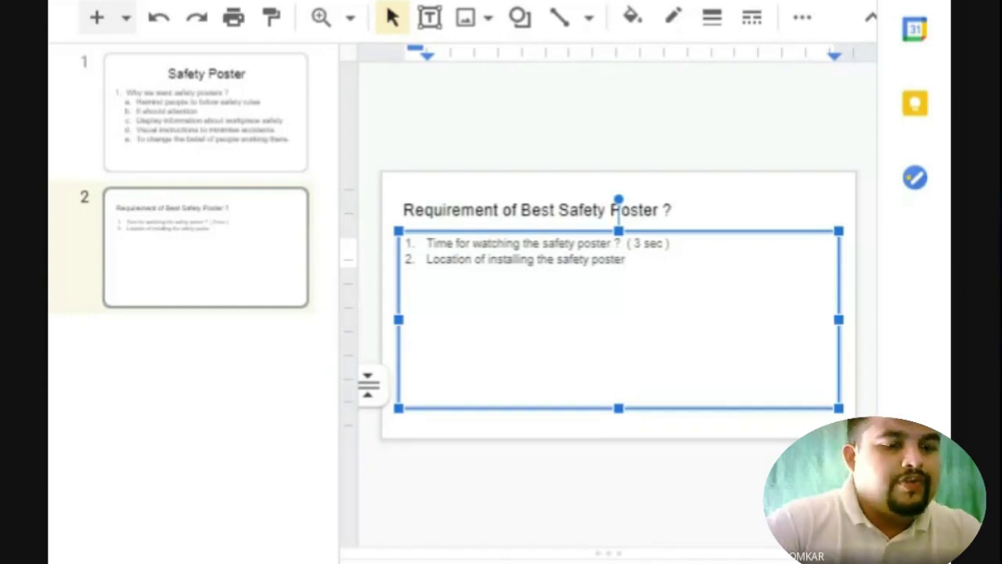
text(()
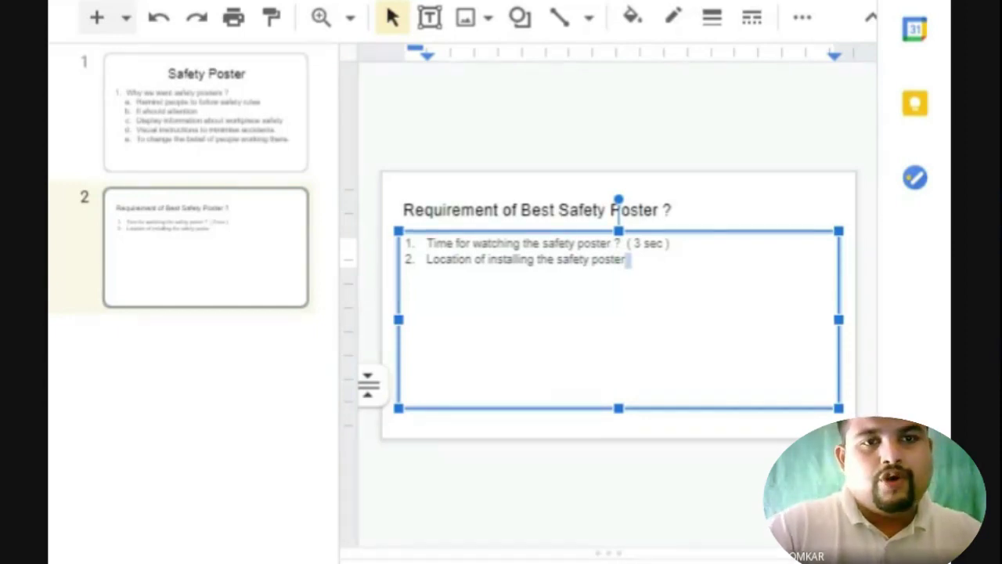
text(f)
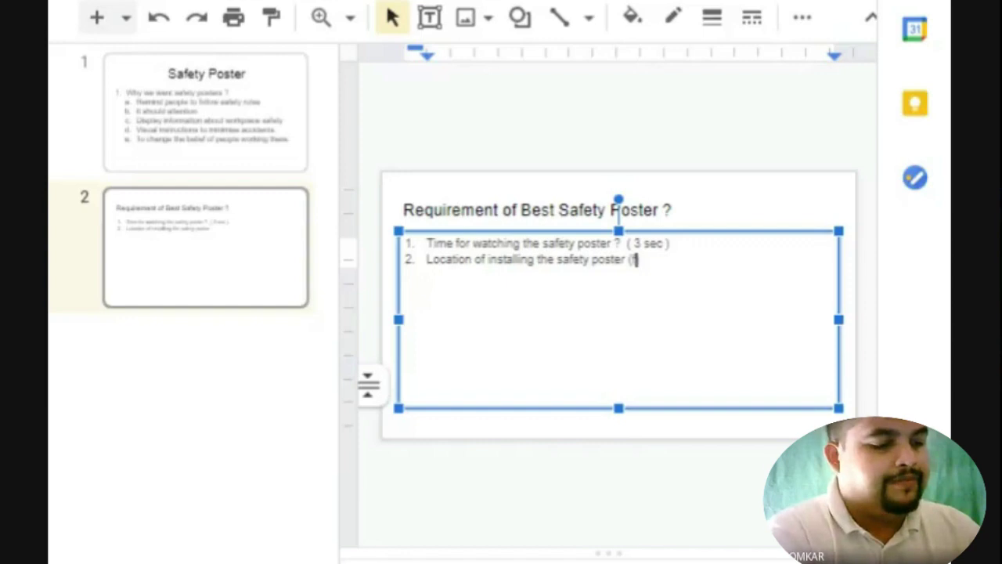
text(ree time with our audience ))
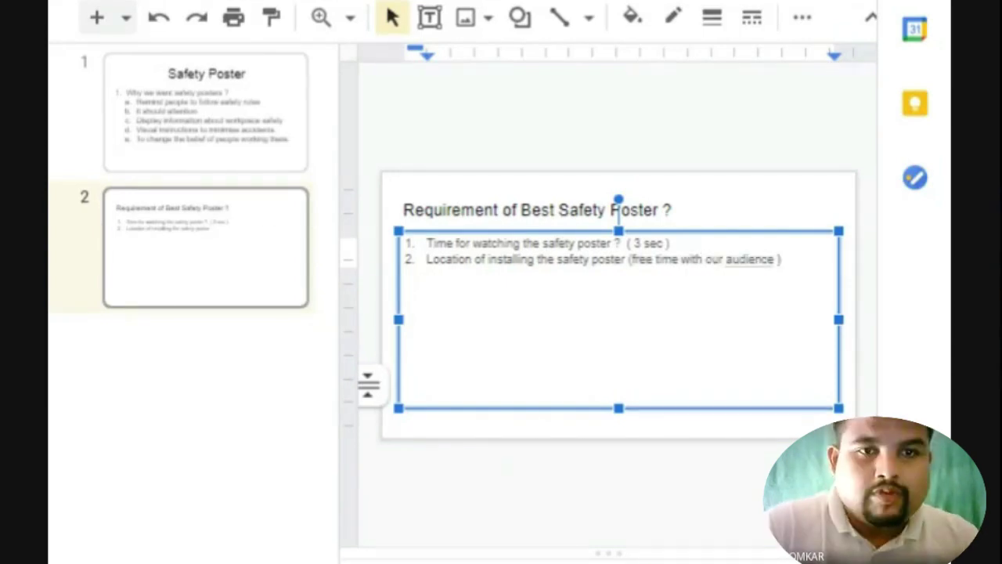
right_click(747, 260)
key(Escape)
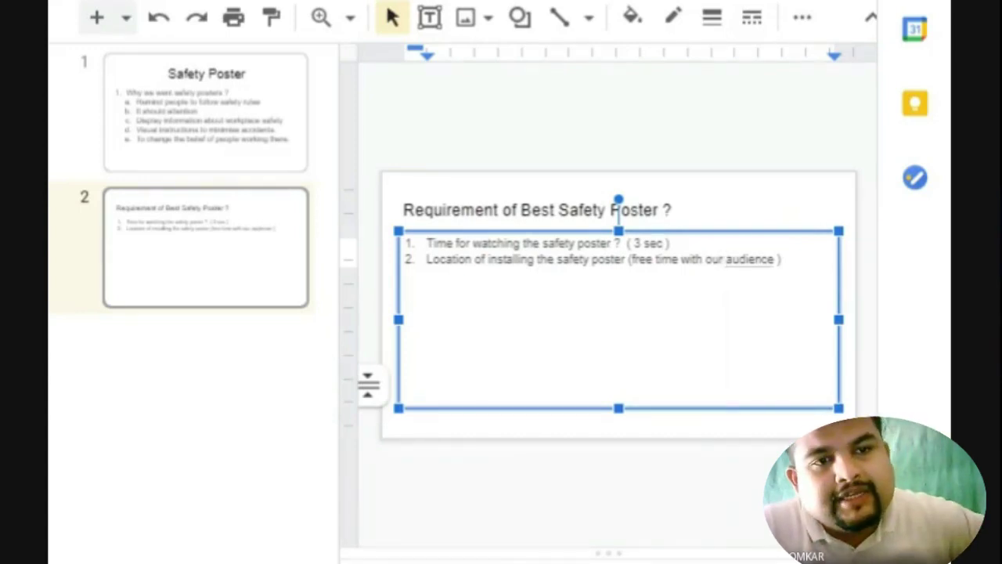
Step: Add "Color combination" as the third list item and start an empty fourth item
click(783, 259)
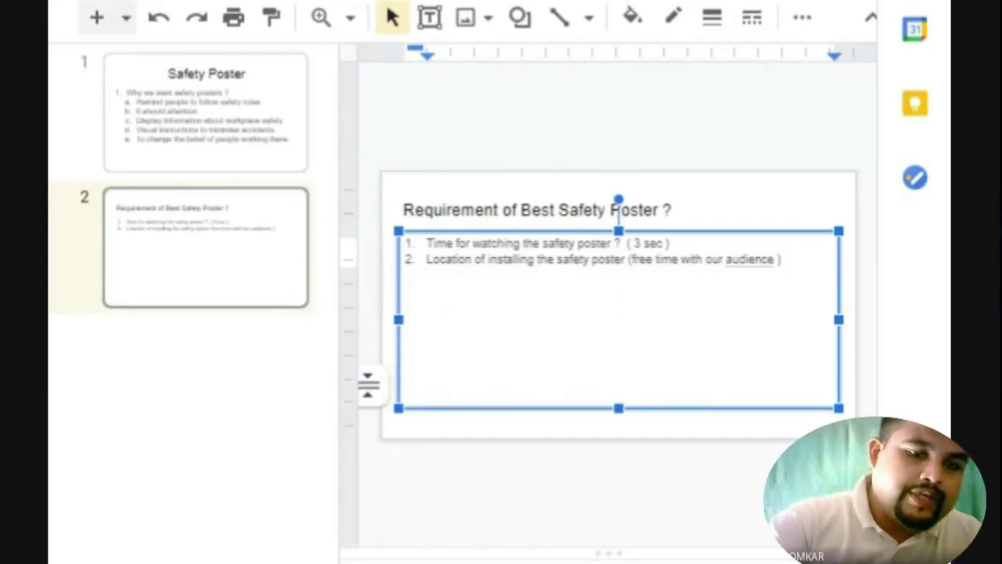
key(Return)
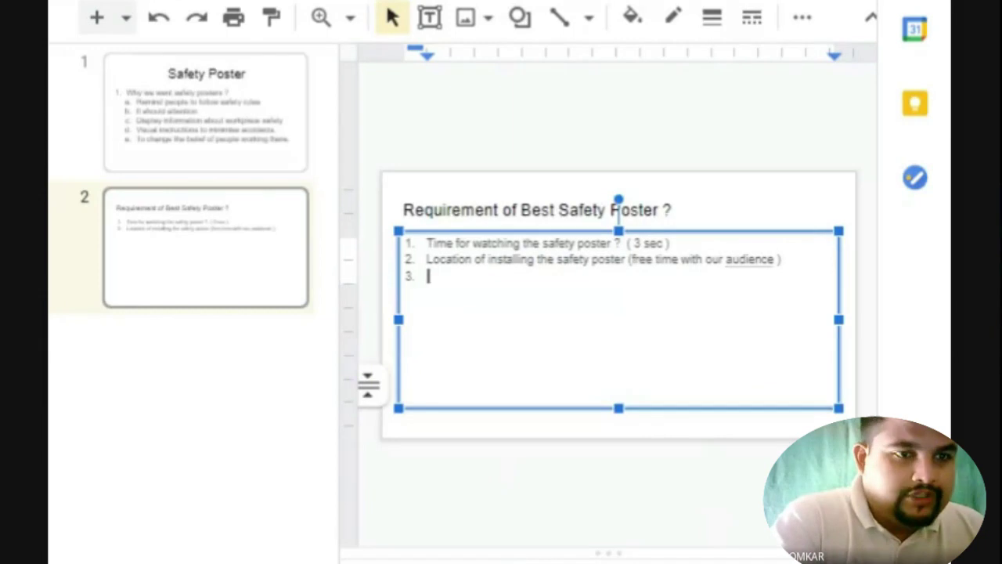
text(co)
text(lor )
text(combination)
key(Return)
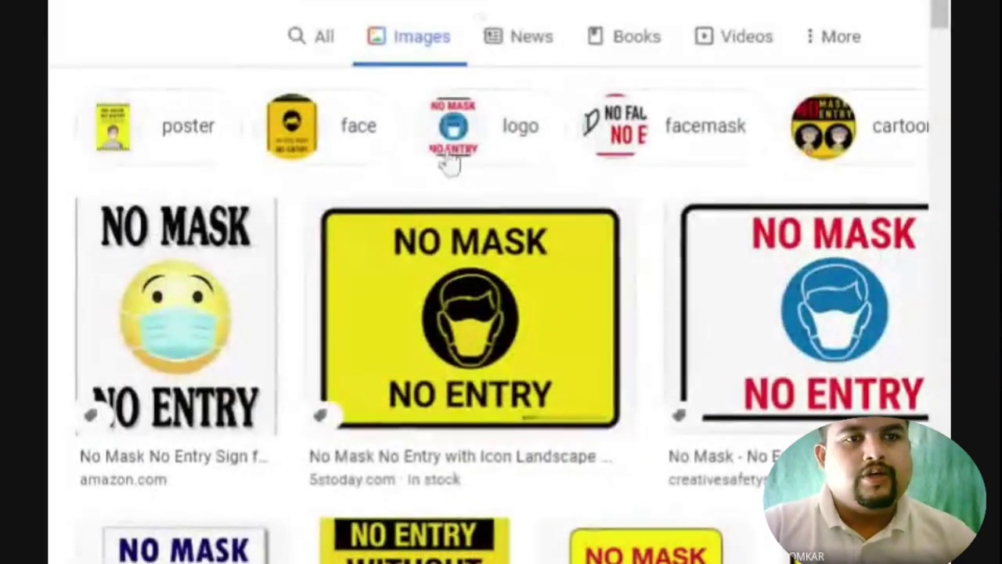
Step: Examine the wording, symbols and color combinations of the "no mask no entry" signs in the Google Images results
scroll(510, 211, down, 5)
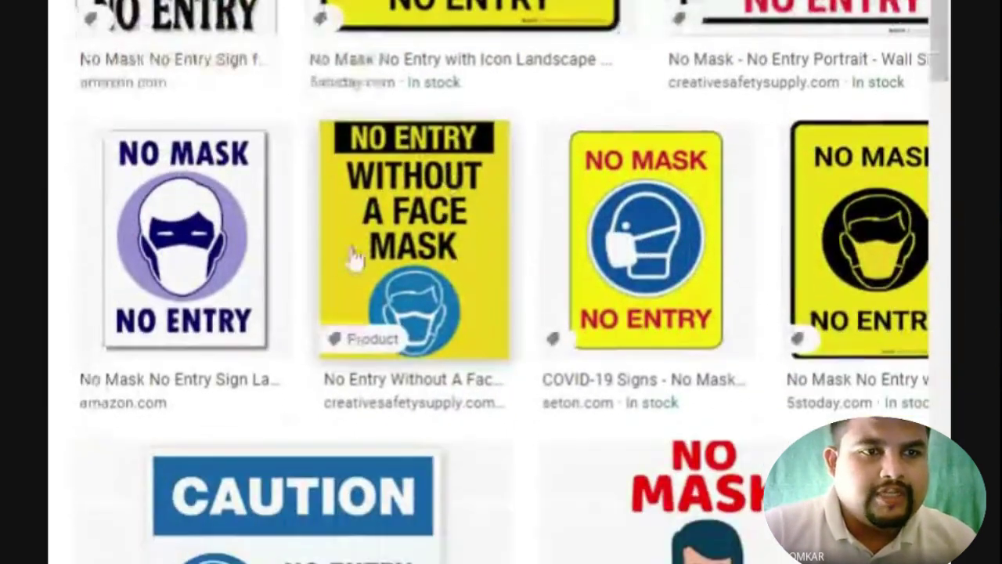
scroll(506, 342, down, 4)
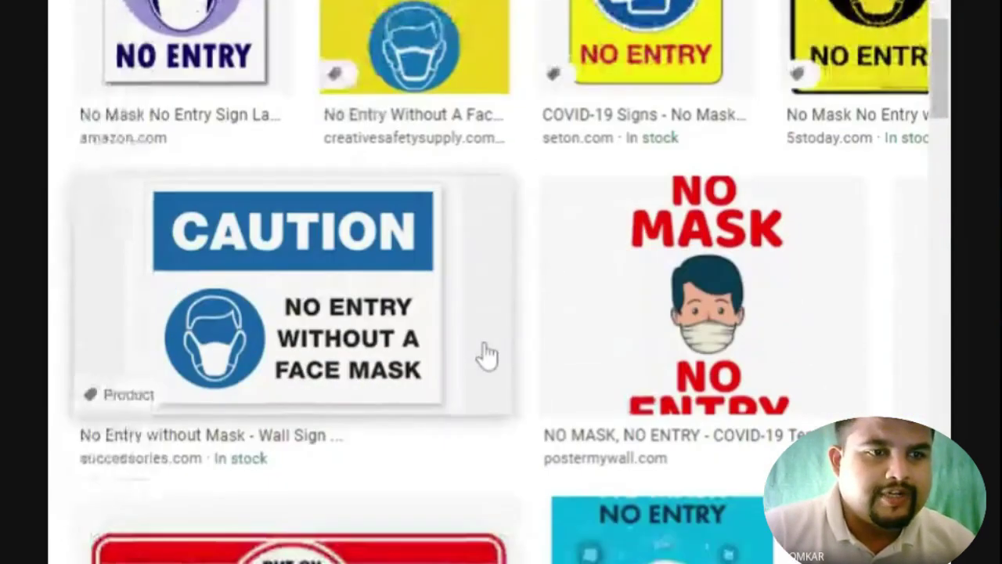
scroll(284, 417, up, 8)
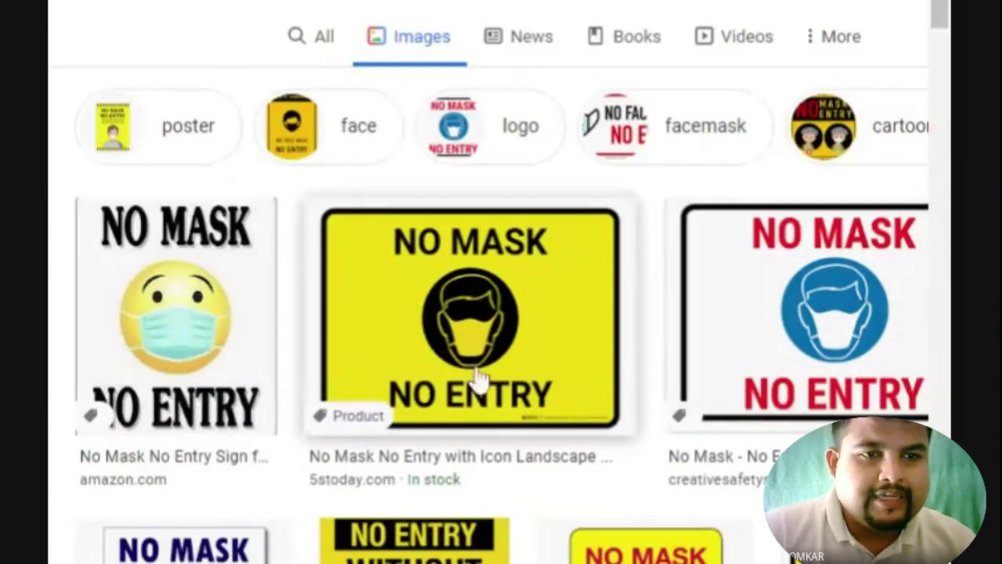
scroll(480, 352, down, 4)
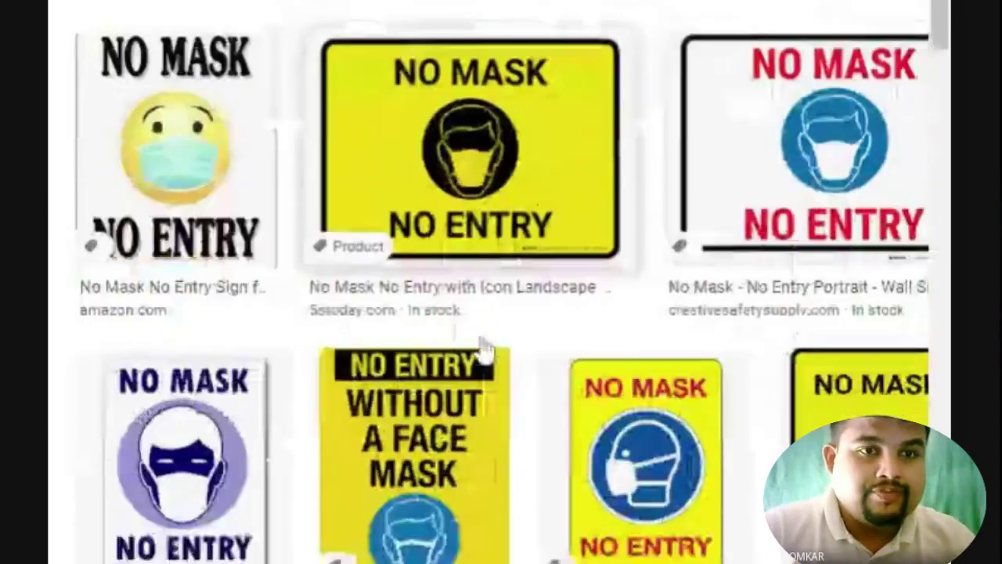
scroll(407, 403, down, 6)
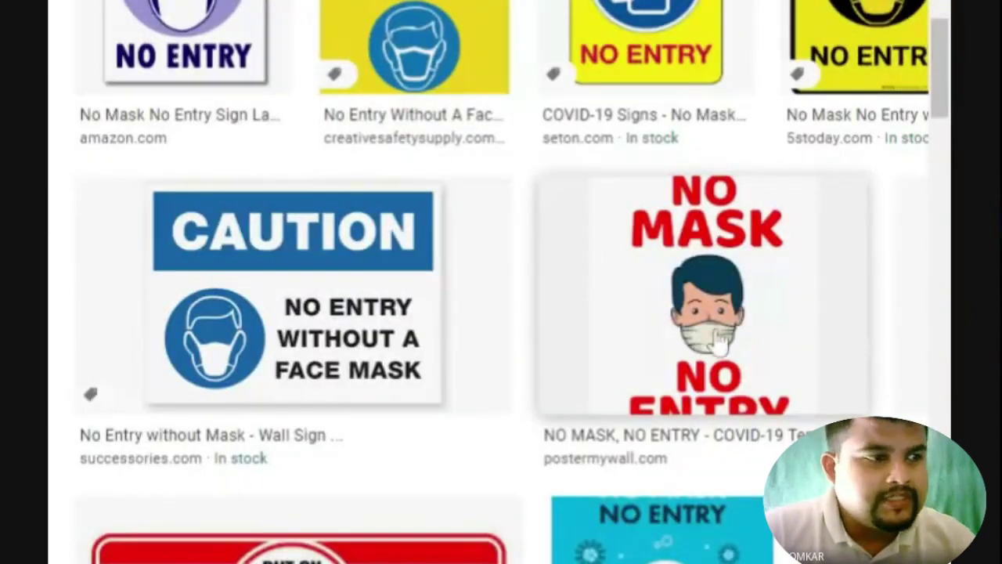
scroll(352, 233, down, 2)
scroll(525, 264, down, 2)
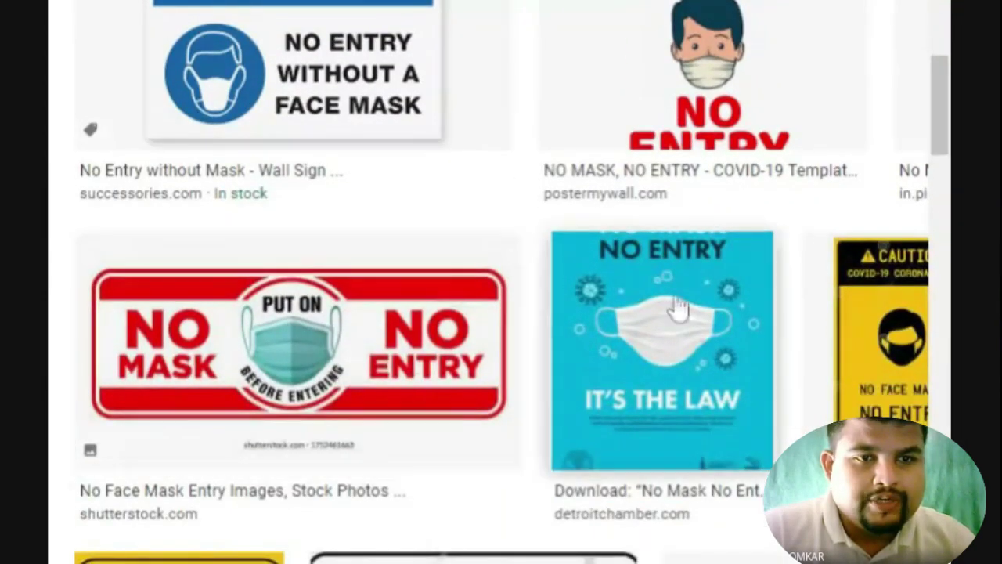
scroll(705, 321, down, 4)
scroll(440, 370, down, 7)
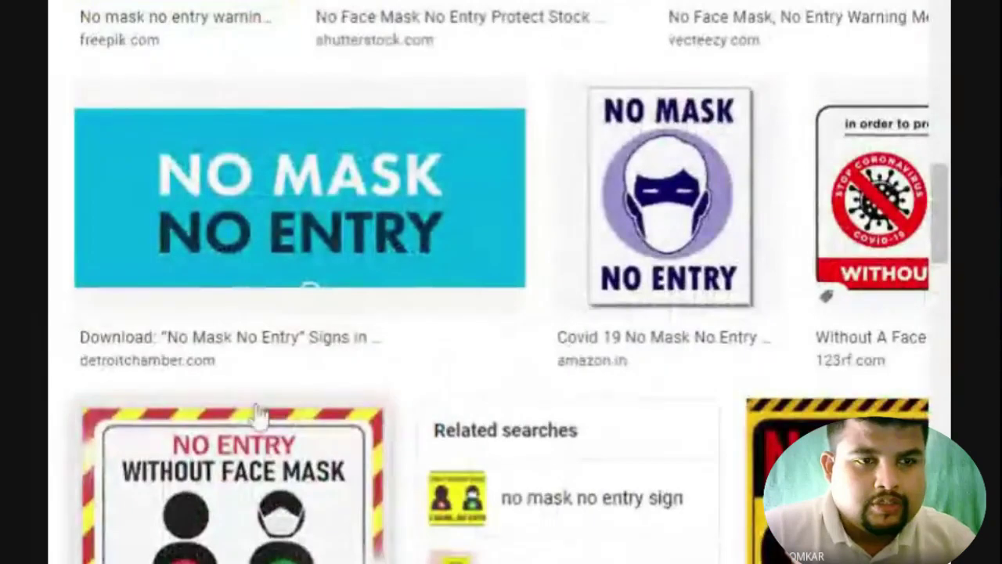
scroll(302, 391, up, 10)
scroll(302, 388, up, 2)
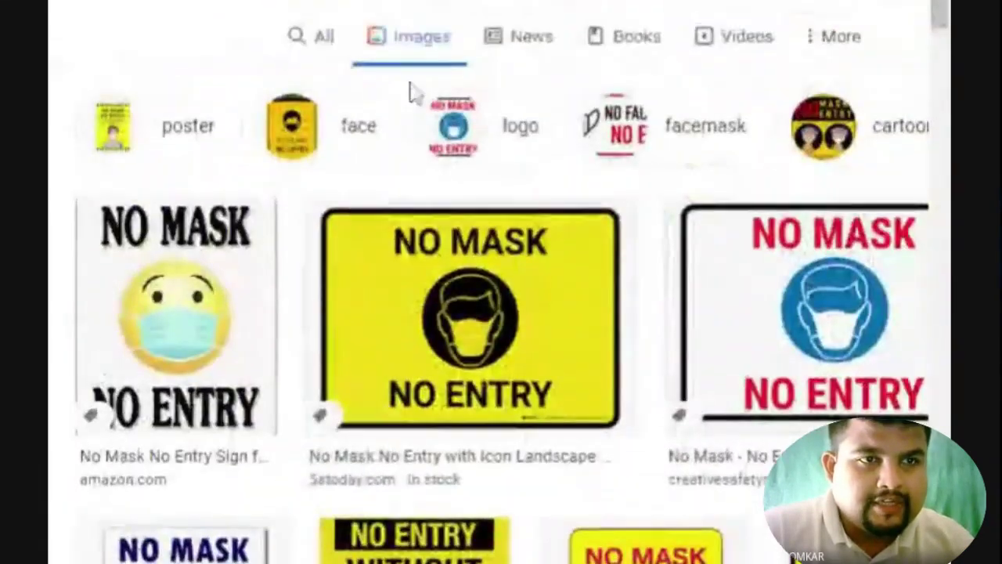
Step: Refine the "no mask no entry" image search to find MCGM versions of the poster
click(409, 4)
text(mc)
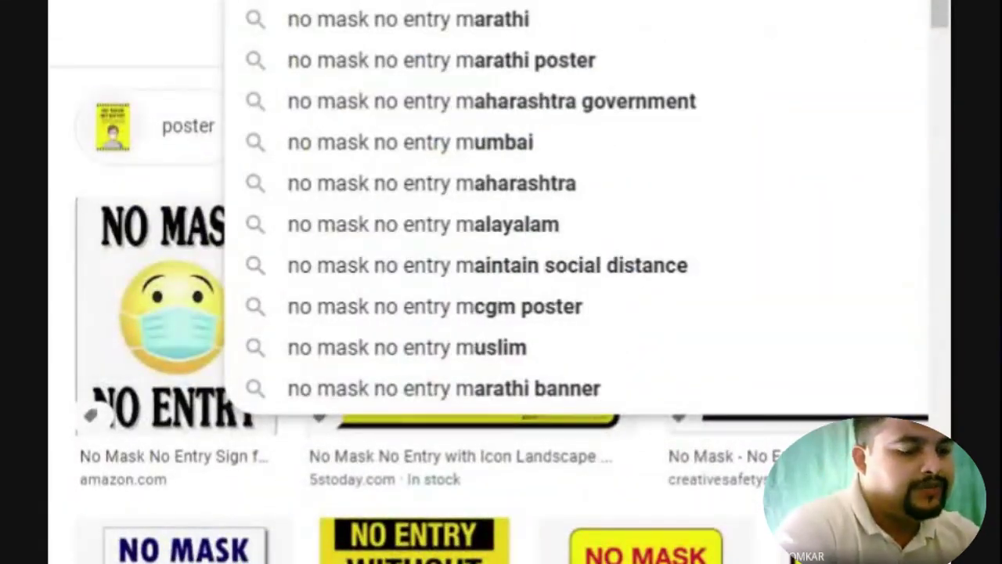
key(Down)
key(Return)
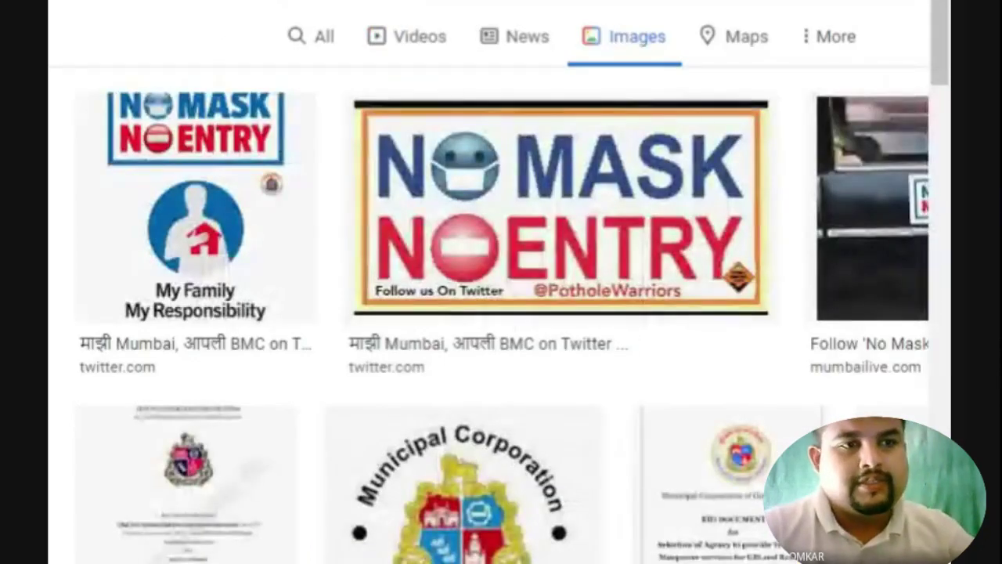
Step: Add "Emotional connect with audience" as the fourth list item, and return to the enlarged "no mask no entry" poster
click(607, 235)
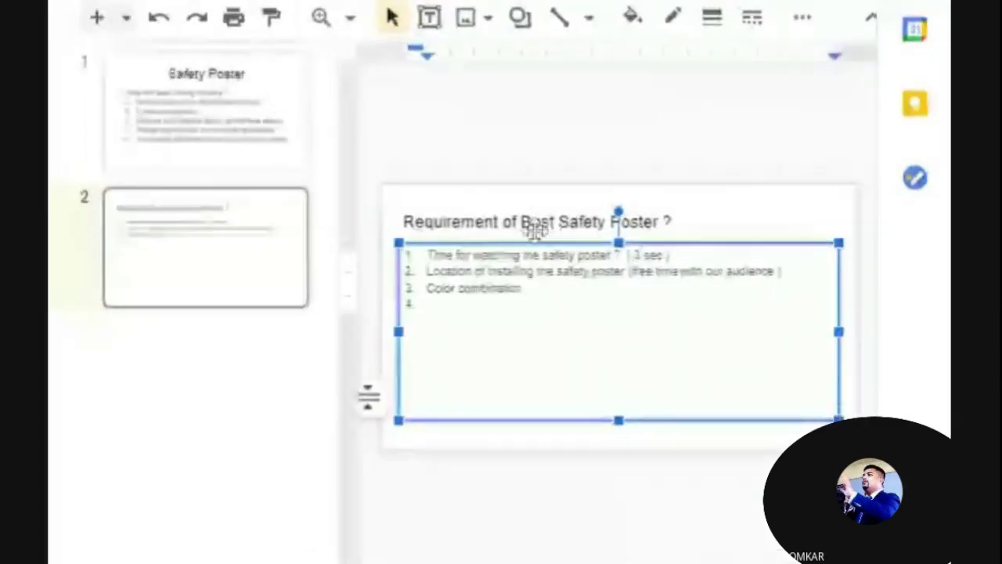
key(Return)
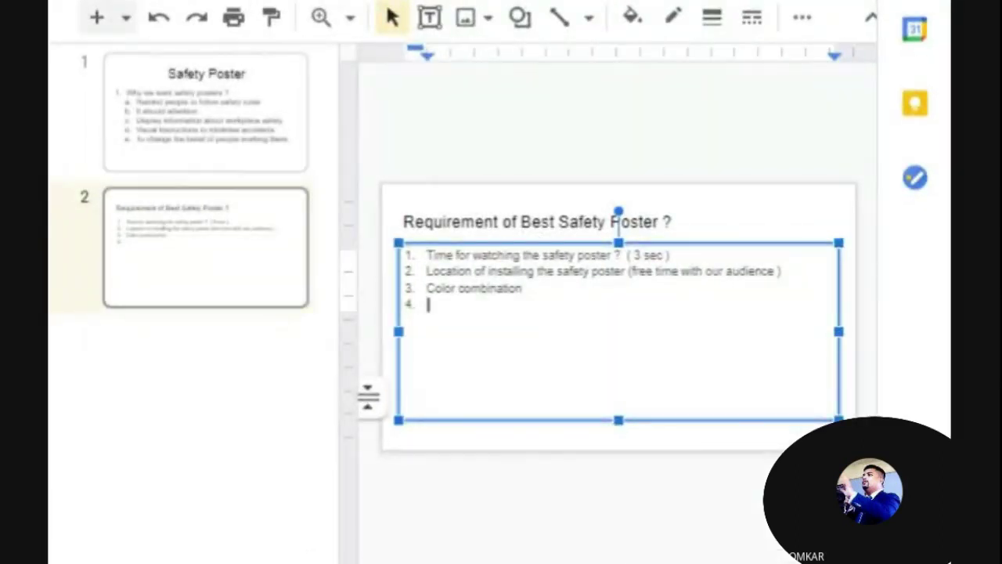
text(Emotional connect with audience)
key(Return)
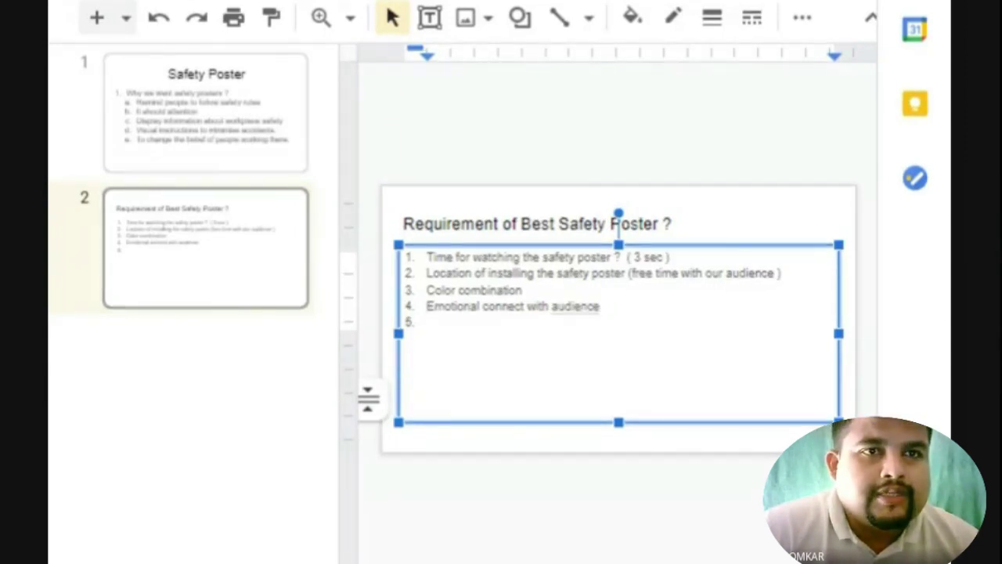
key(alt+Tab)
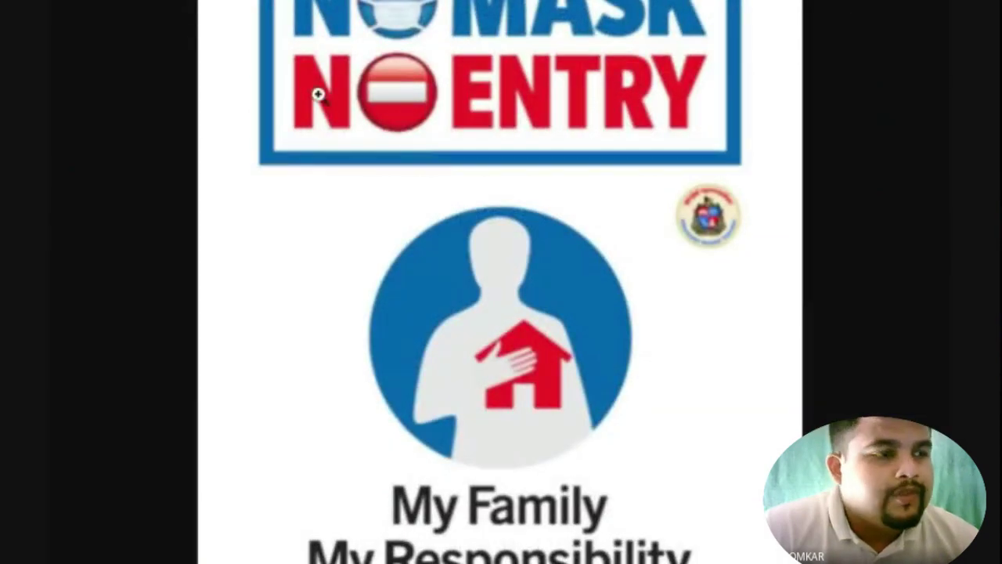
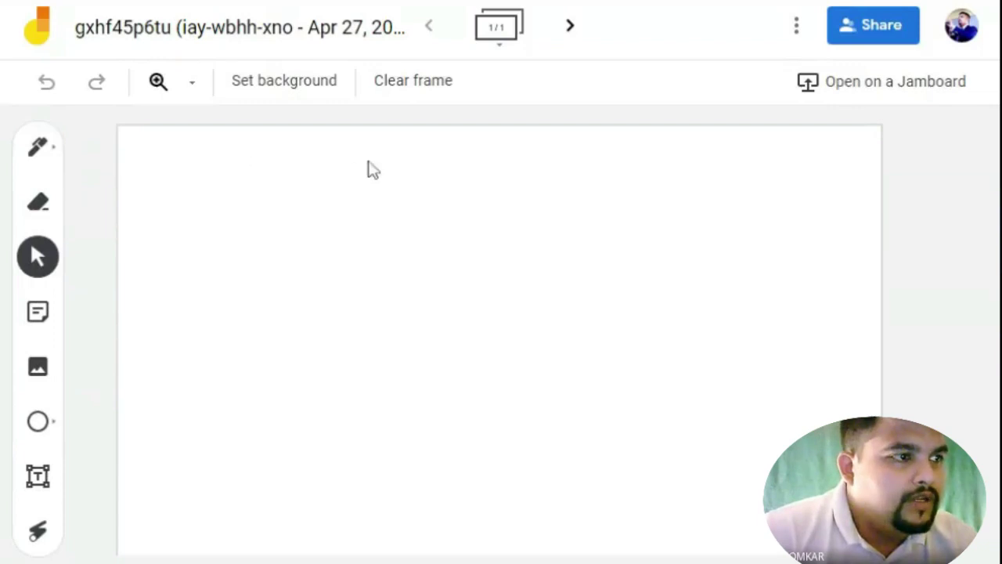
Step: Draw a large, roughly square poster outline in black marker on the blank Jamboard frame, retracing its left edge
click(37, 146)
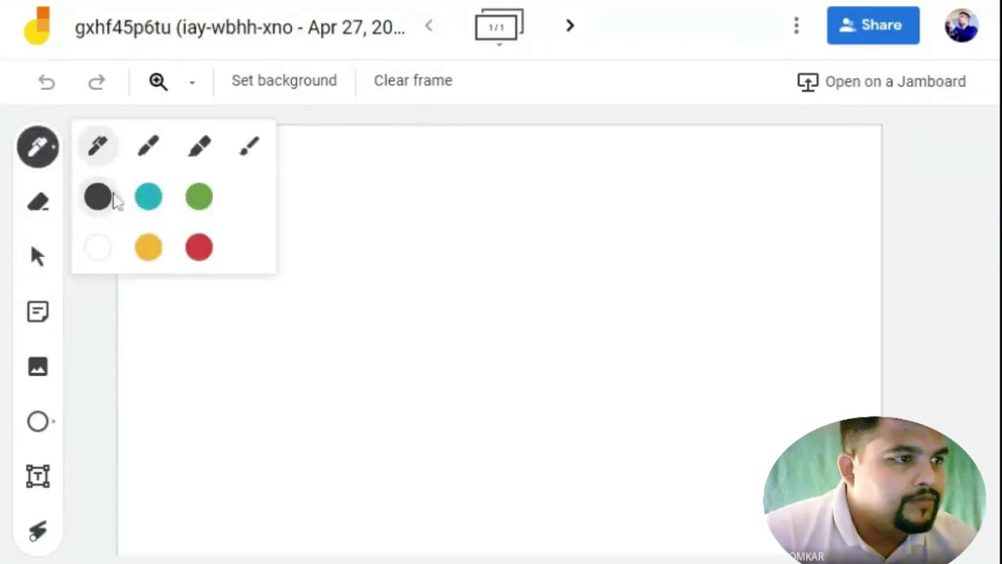
click(148, 148)
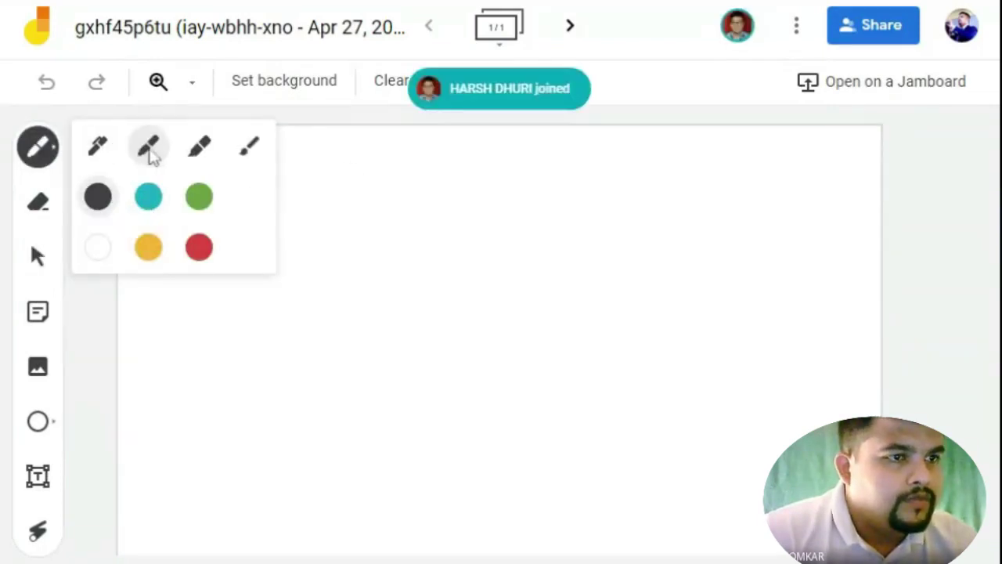
click(897, 202)
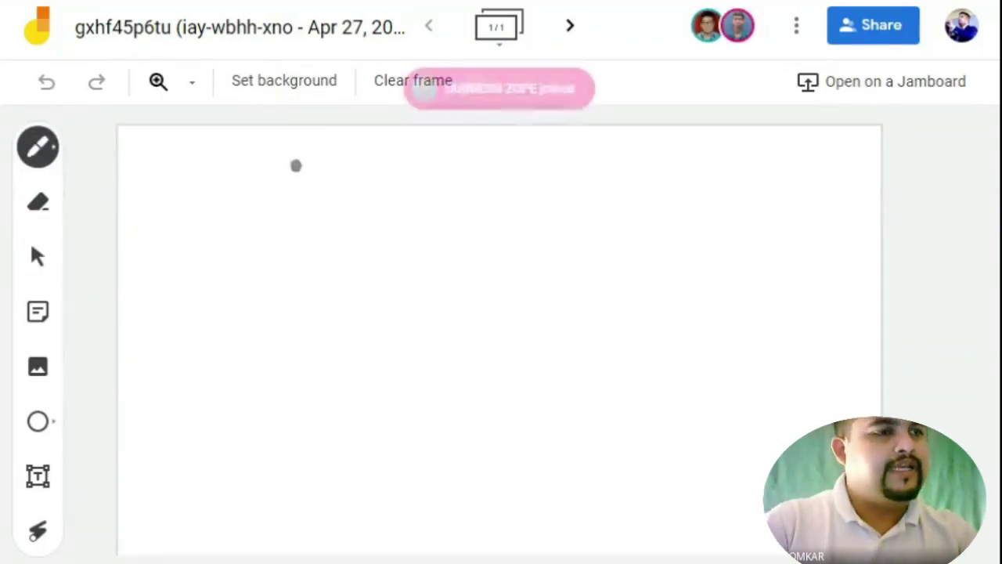
mouse_move(192, 145)
mouse_down()
mouse_move(487, 161)
mouse_move(550, 262)
mouse_move(550, 506)
mouse_move(317, 538)
mouse_move(195, 149)
mouse_up()
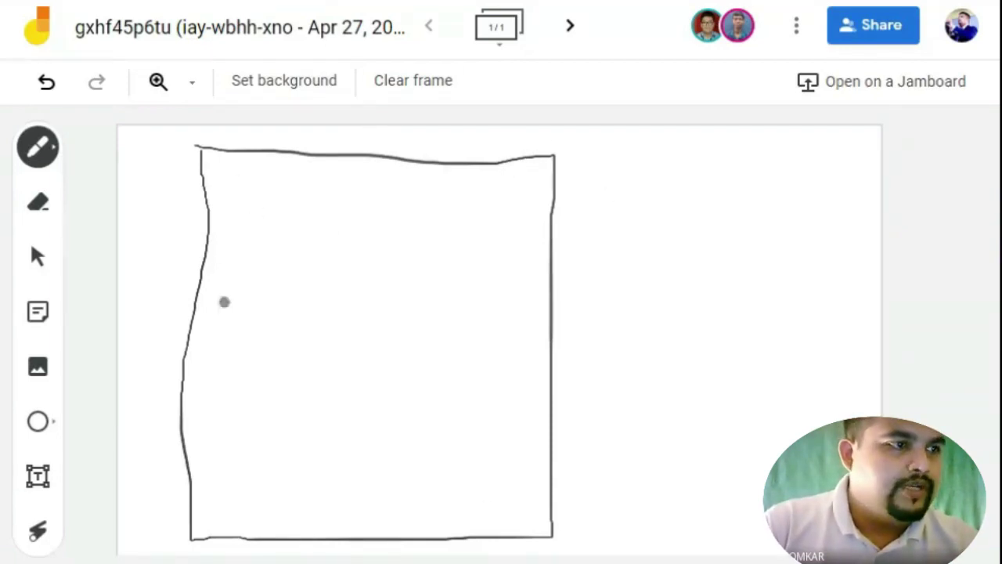
drag(207, 154, 178, 551)
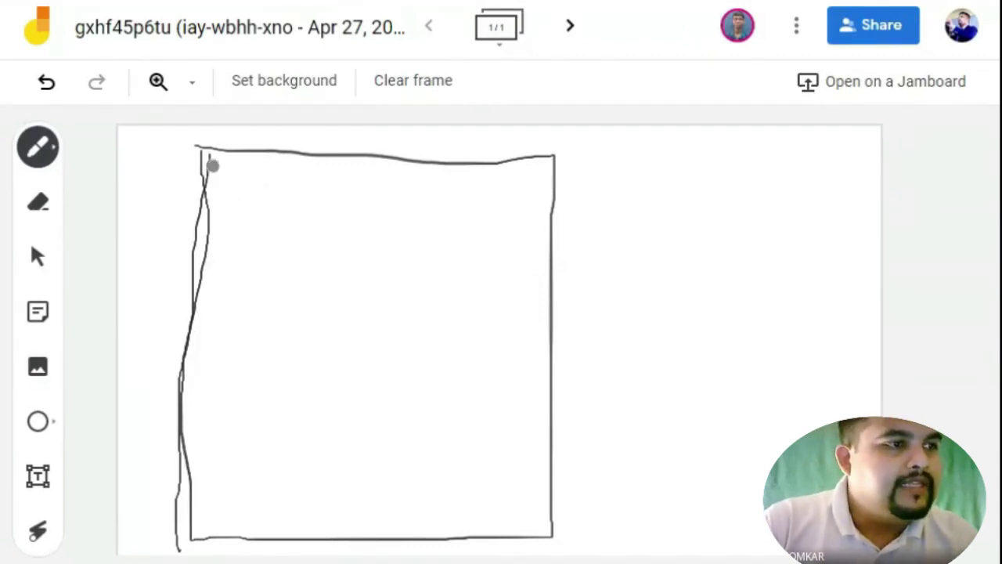
Step: Draw a horizontal line across the upper part of the poster outline and fill the header band above it with diagonal hatching
drag(211, 244, 543, 247)
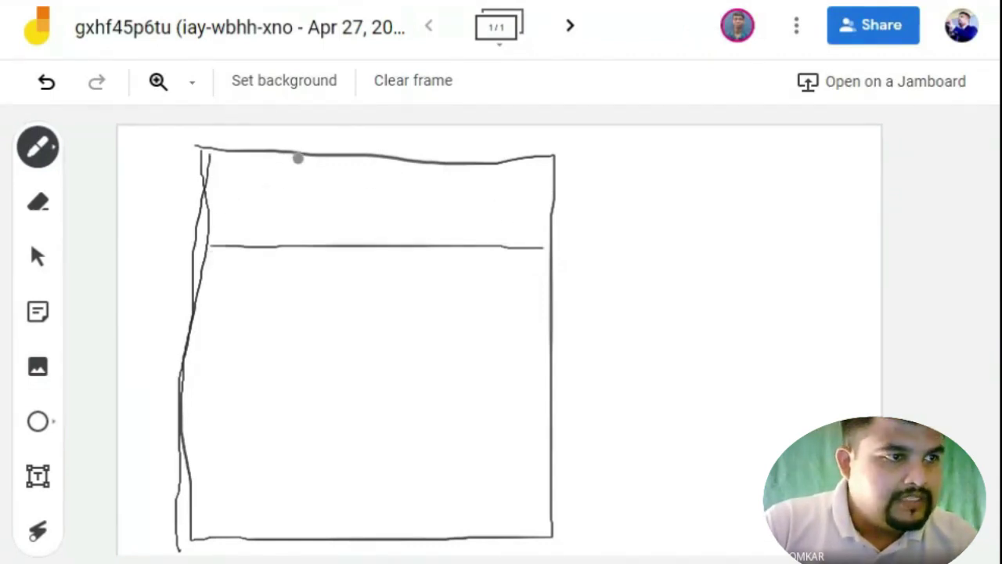
drag(277, 154, 224, 222)
drag(326, 164, 272, 243)
drag(399, 169, 347, 232)
drag(462, 174, 406, 232)
drag(526, 169, 473, 231)
drag(548, 188, 496, 229)
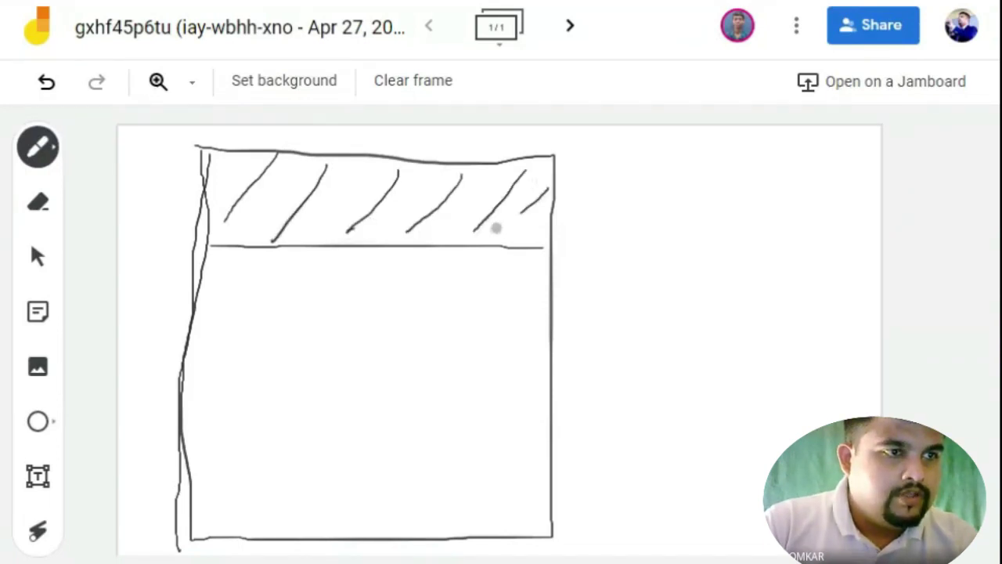
Step: Draw a horizontal line near the bottom of the poster outline and fill the footer band below it with diagonal hatching
mouse_move(181, 467)
mouse_down()
mouse_move(387, 472)
mouse_move(569, 461)
mouse_up()
drag(231, 483, 174, 536)
drag(263, 486, 227, 525)
drag(321, 478, 273, 531)
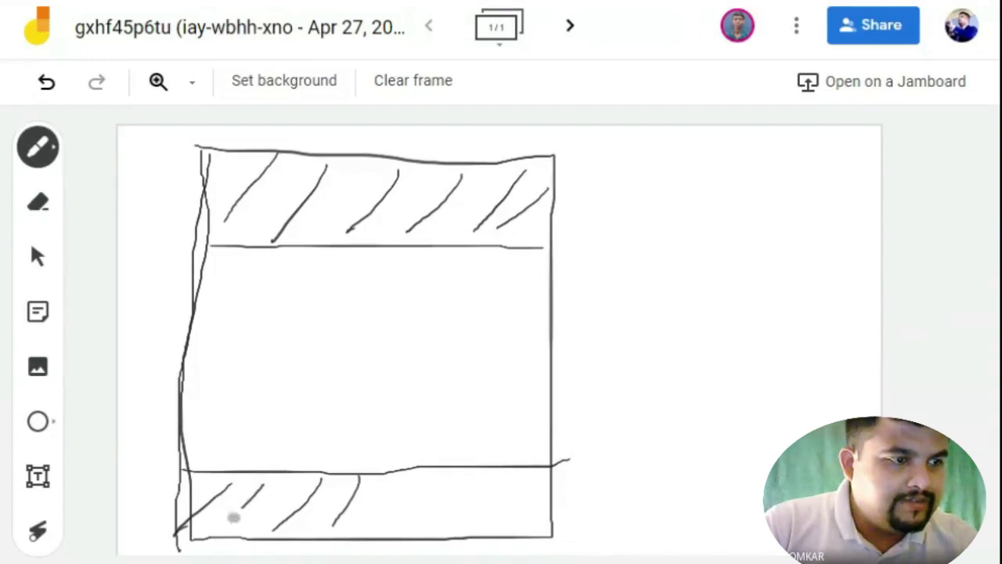
drag(359, 476, 332, 524)
drag(409, 479, 371, 532)
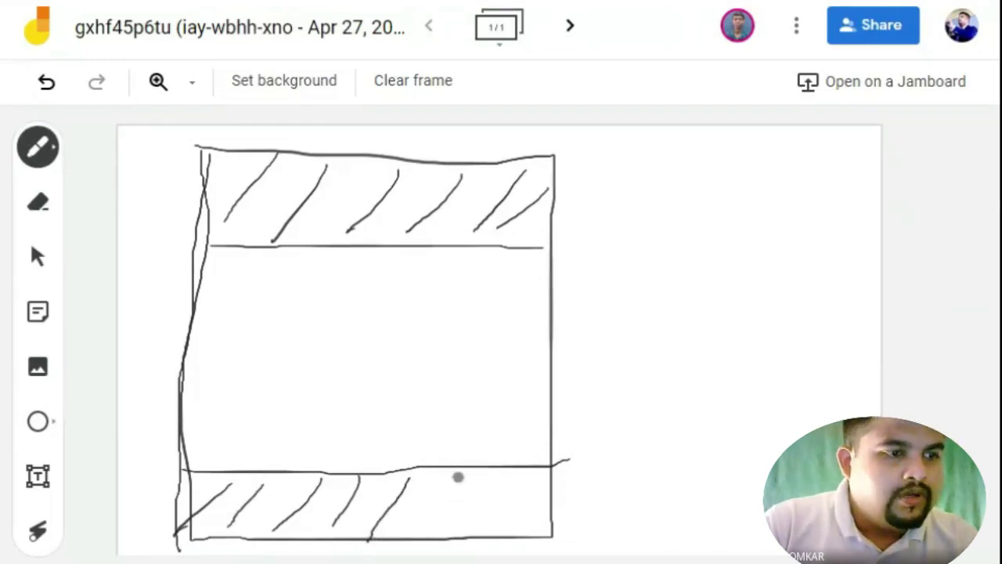
drag(458, 477, 413, 541)
drag(515, 477, 484, 531)
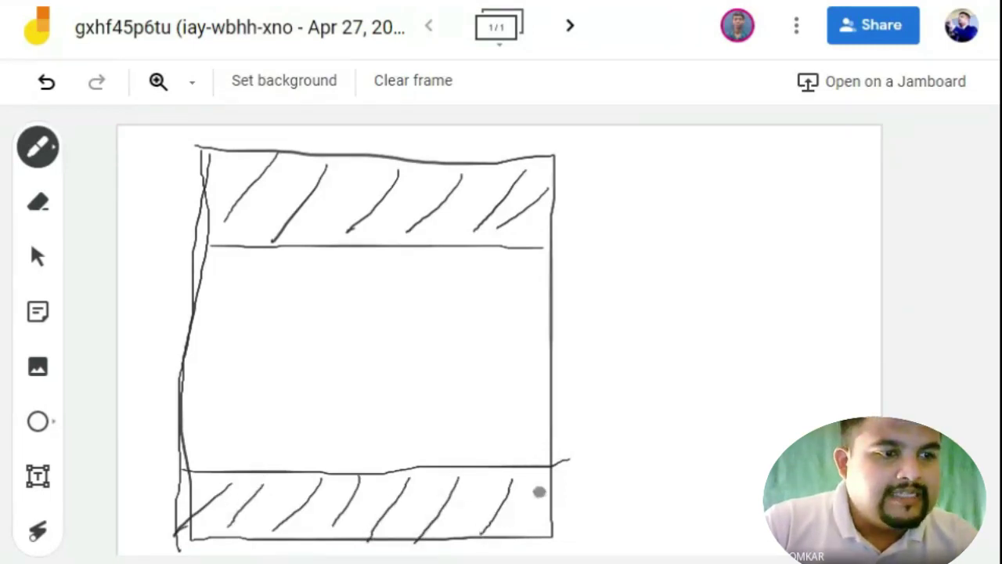
drag(539, 490, 514, 523)
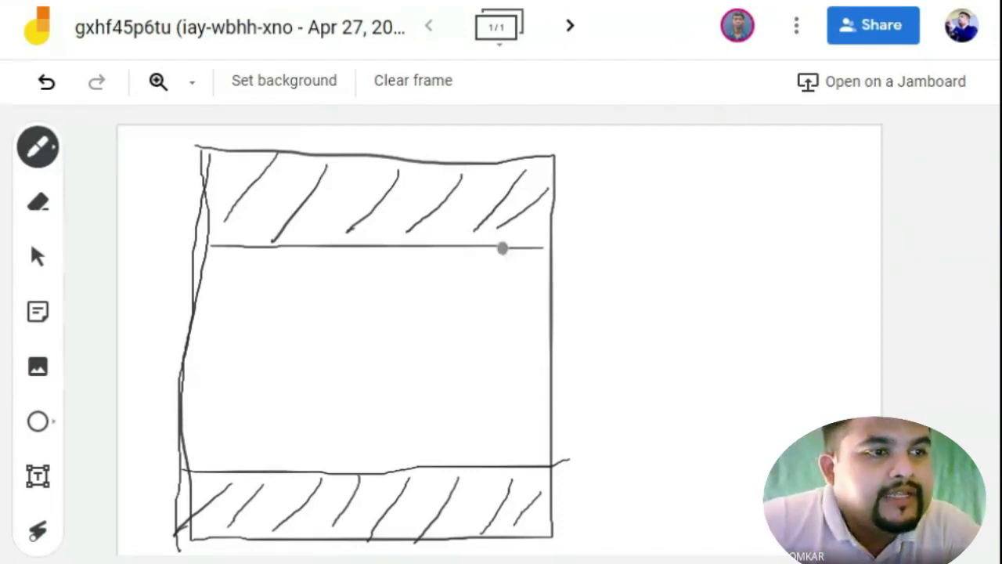
Step: Draw a concentric emblem at the header band's right end, and use the red brush to tint it and border the poster
mouse_move(513, 163)
mouse_down()
mouse_move(475, 217)
mouse_move(490, 232)
mouse_move(521, 221)
mouse_move(533, 186)
mouse_move(523, 169)
mouse_move(493, 176)
mouse_move(489, 208)
mouse_move(512, 222)
mouse_move(531, 188)
mouse_move(527, 207)
mouse_move(497, 185)
mouse_move(495, 194)
mouse_move(525, 205)
mouse_move(516, 181)
mouse_move(505, 202)
mouse_move(511, 219)
mouse_move(538, 188)
mouse_move(508, 180)
mouse_move(493, 202)
mouse_up()
click(38, 531)
click(38, 147)
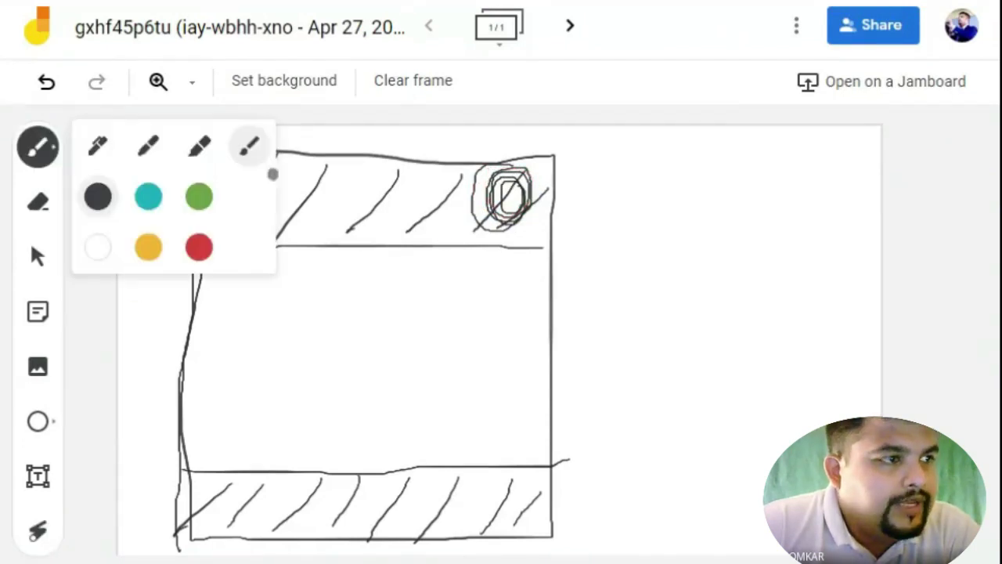
click(198, 249)
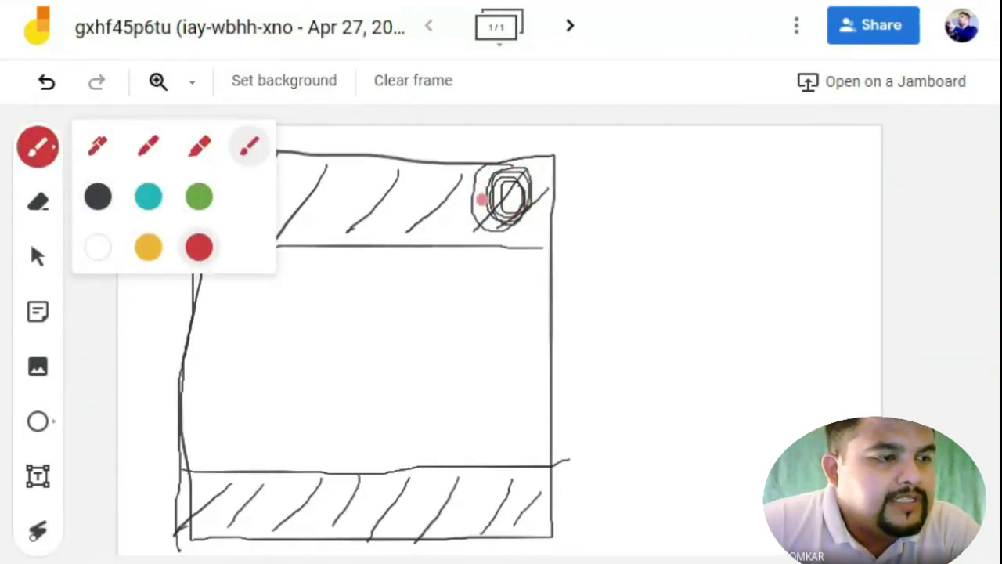
mouse_move(486, 183)
mouse_down()
mouse_move(520, 166)
mouse_move(481, 188)
mouse_move(529, 212)
mouse_move(488, 189)
mouse_up()
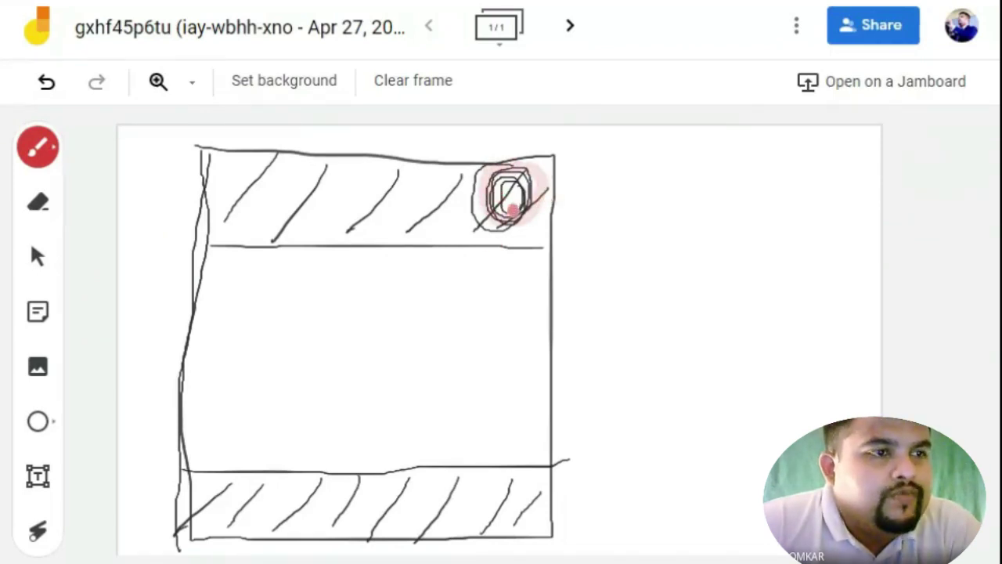
mouse_move(187, 143)
mouse_down()
mouse_move(156, 533)
mouse_move(166, 542)
mouse_move(570, 344)
mouse_move(577, 203)
mouse_move(562, 141)
mouse_move(196, 135)
mouse_up()
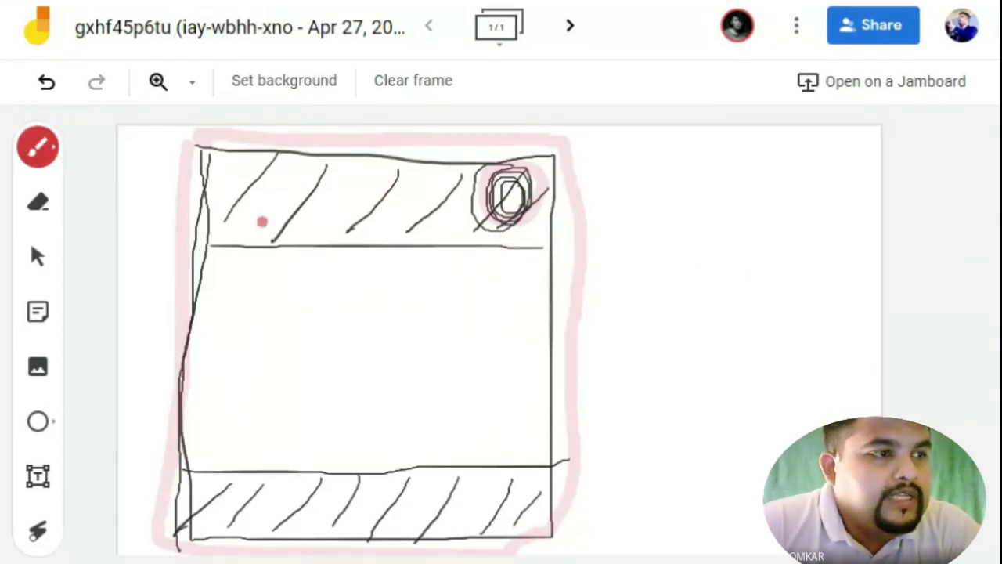
Step: Shade the hatched header and footer bands of the poster with the teal brush
click(58, 154)
click(148, 196)
mouse_move(412, 185)
mouse_down()
mouse_move(324, 181)
mouse_move(346, 208)
mouse_move(505, 221)
mouse_up()
mouse_move(329, 190)
mouse_down()
mouse_move(471, 229)
mouse_move(502, 219)
mouse_move(501, 190)
mouse_move(340, 167)
mouse_move(260, 165)
mouse_move(231, 178)
mouse_move(223, 229)
mouse_move(294, 235)
mouse_move(414, 220)
mouse_move(394, 233)
mouse_up()
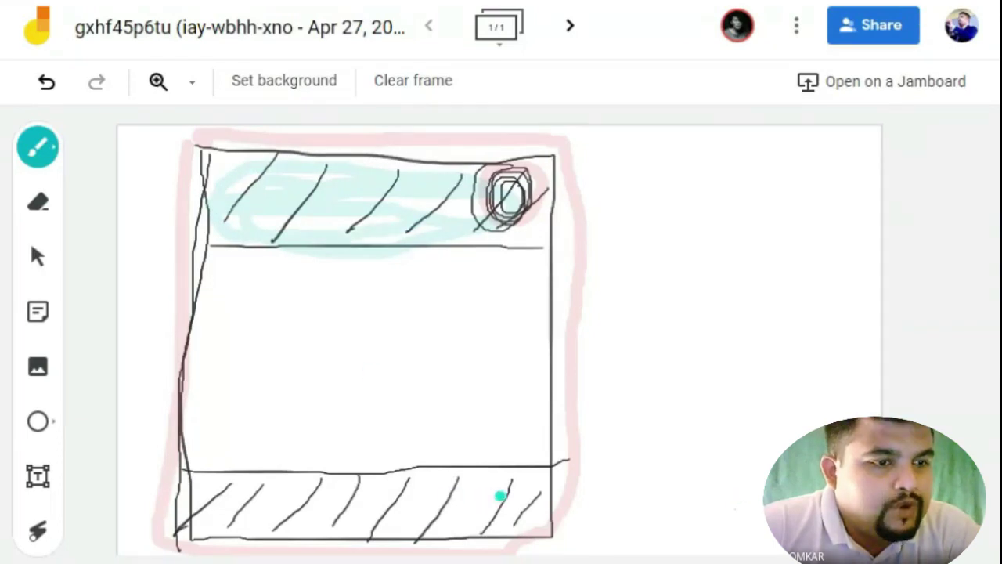
mouse_move(242, 511)
mouse_down()
mouse_move(422, 490)
mouse_move(412, 508)
mouse_move(487, 507)
mouse_move(255, 518)
mouse_move(483, 508)
mouse_move(522, 489)
mouse_move(335, 496)
mouse_up()
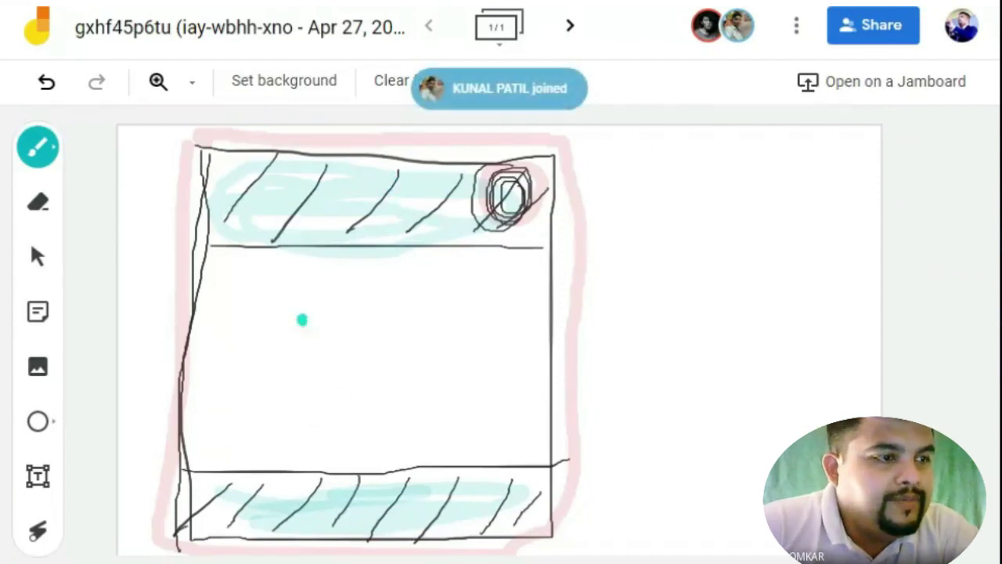
Step: Try to fill the poster's middle area with three tall ellipses placed side by side
click(37, 258)
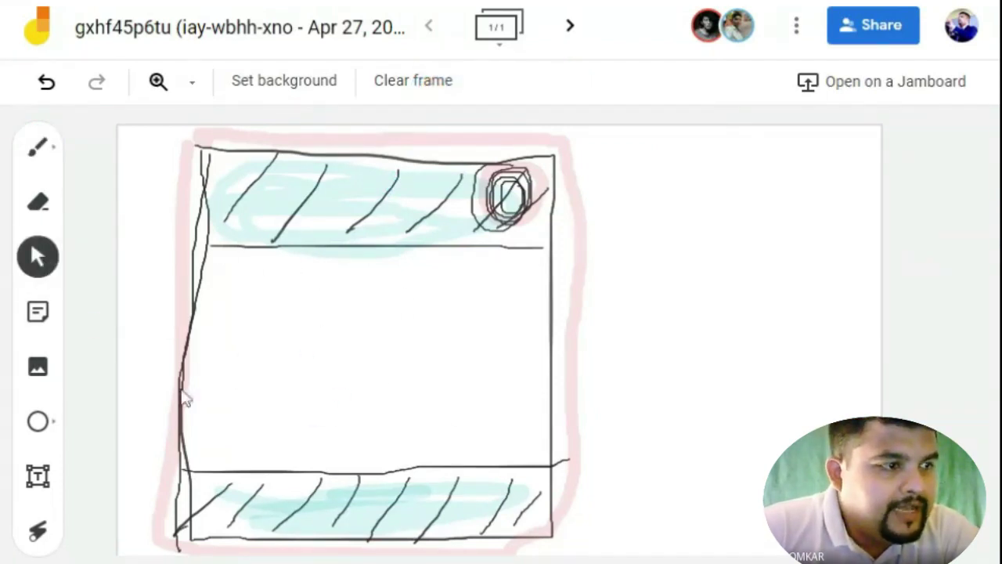
click(37, 421)
drag(205, 261, 288, 458)
click(37, 257)
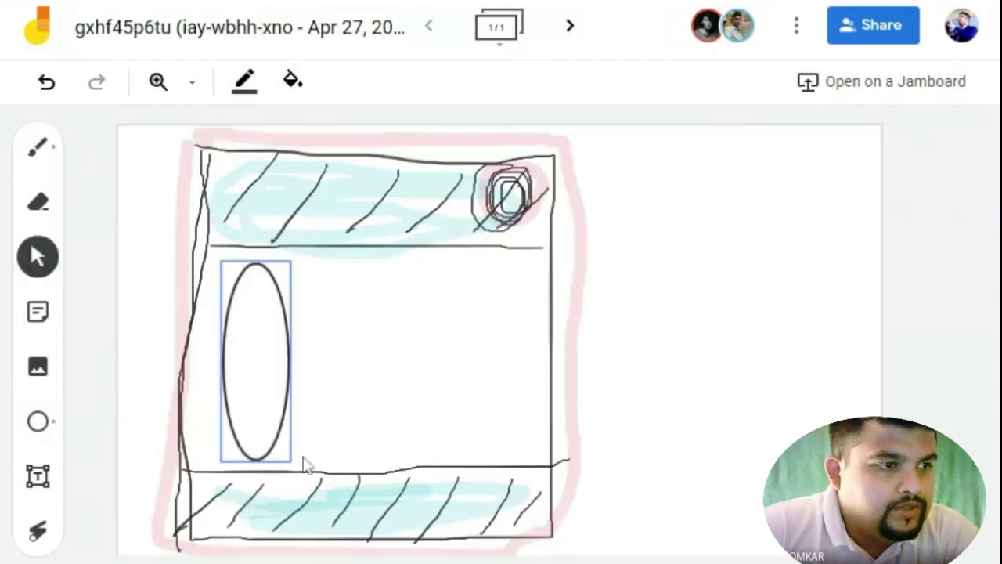
click(313, 446)
key(ctrl+v)
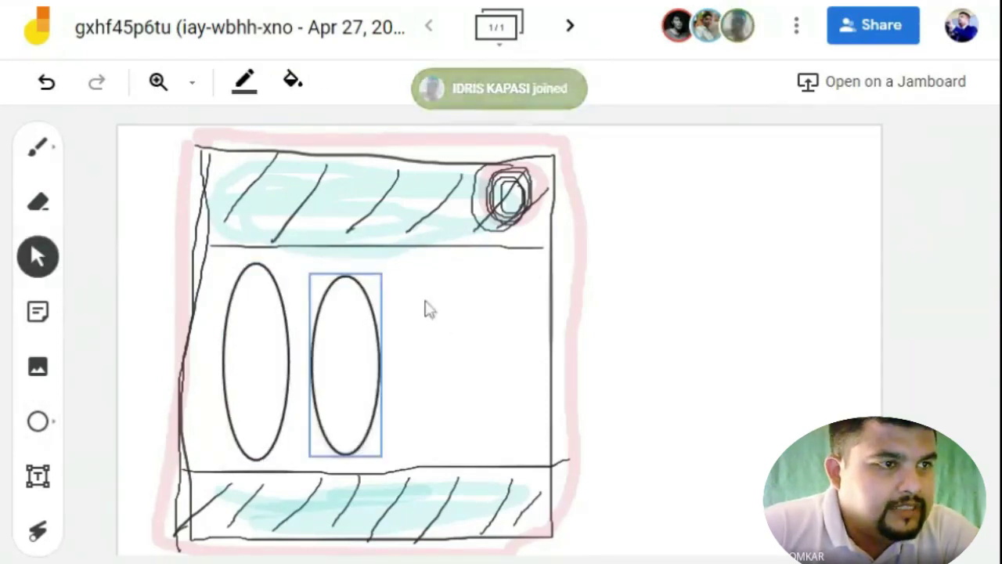
click(413, 287)
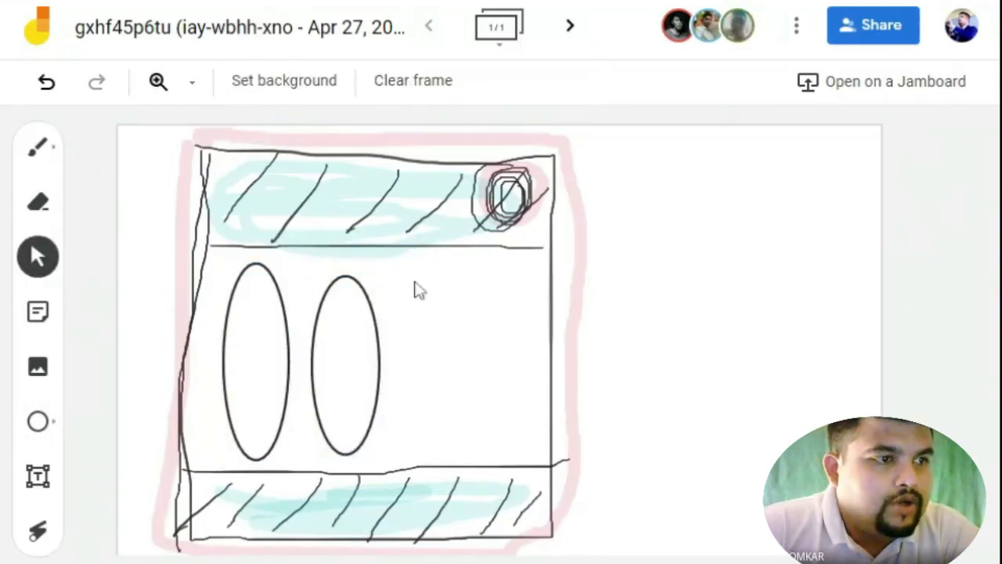
click(37, 421)
drag(406, 286, 488, 448)
click(569, 340)
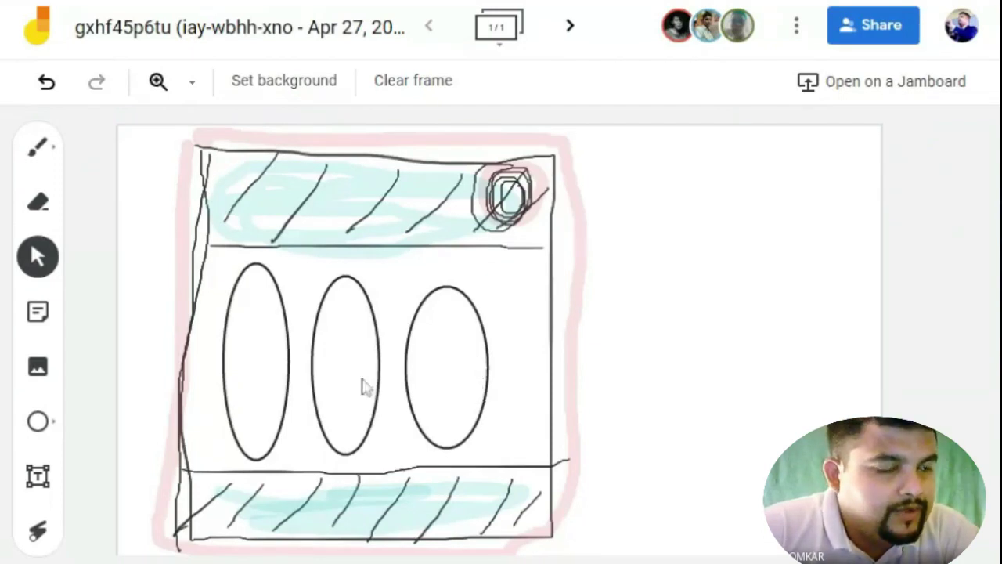
Step: Undo the three tall ellipses in the poster's middle area
click(47, 81)
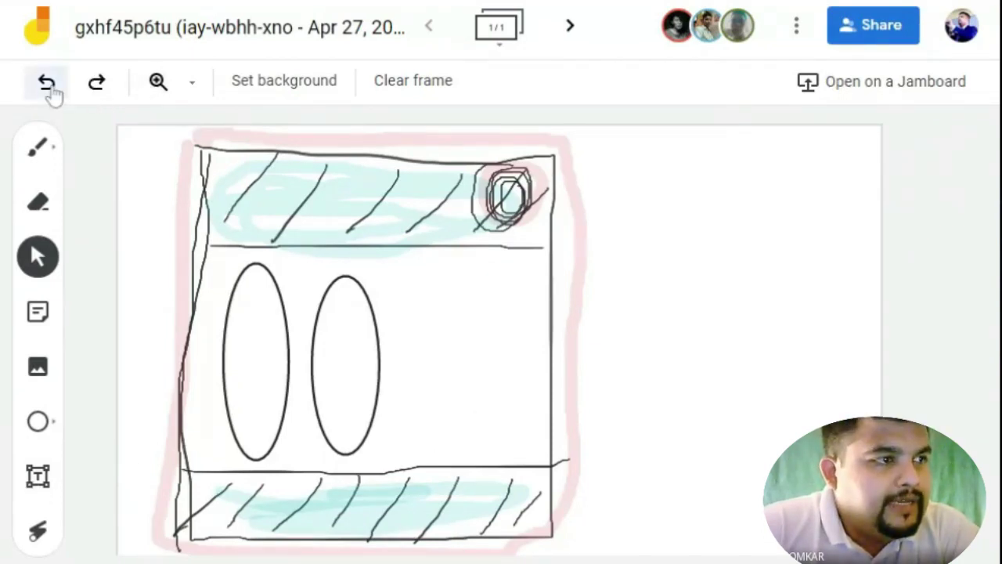
click(47, 82)
click(47, 81)
Step: Draw a narrow vertical rectangle between the header and footer bands to split the poster's middle area in two
click(41, 423)
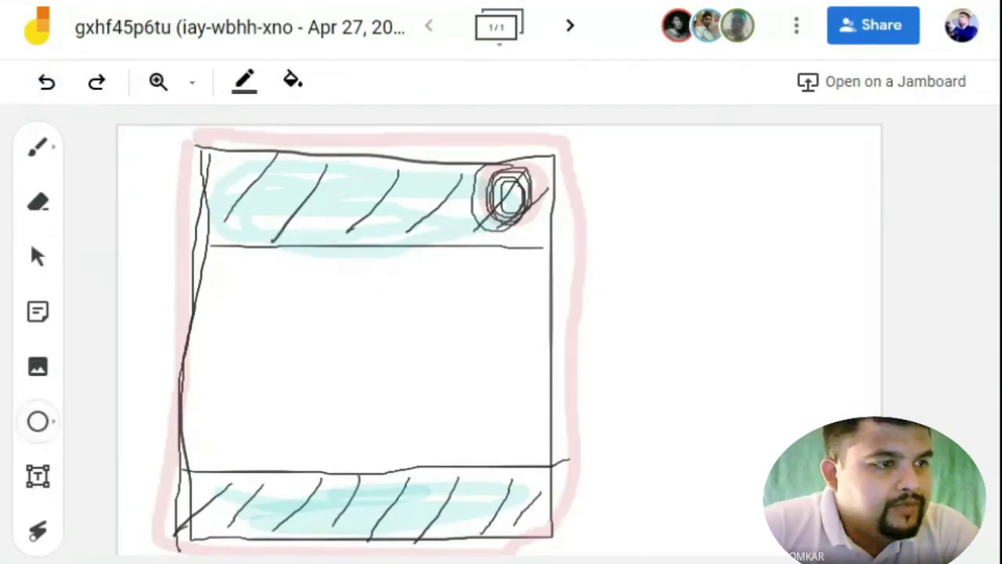
click(37, 422)
click(148, 420)
drag(350, 248, 371, 475)
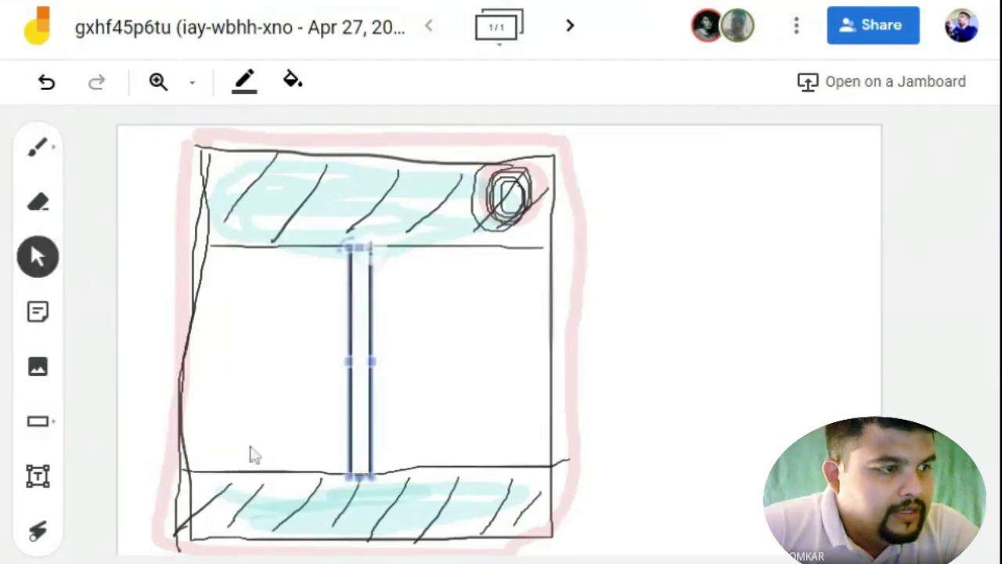
click(609, 390)
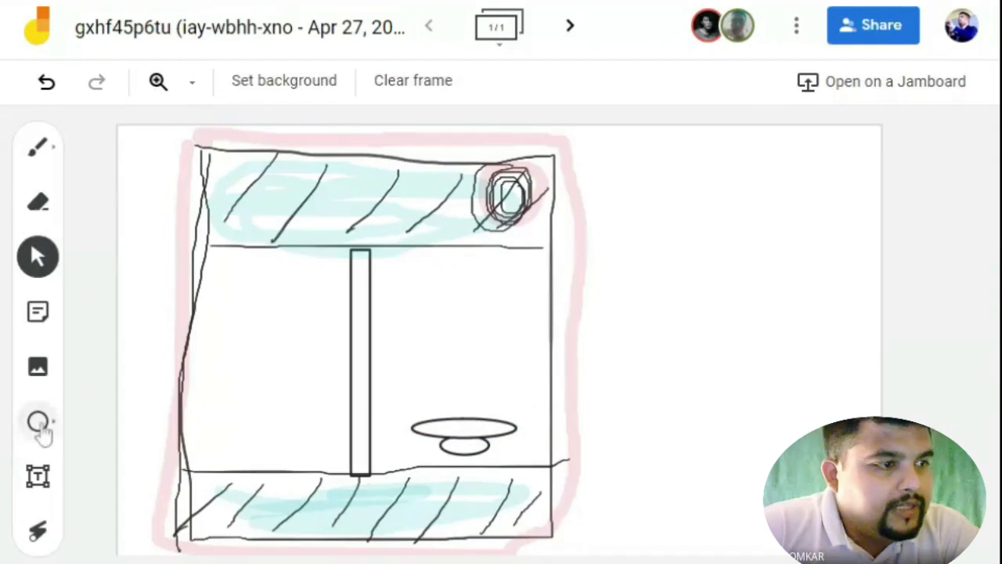
Step: Extend the inverted stack right of the divider with flat ellipses that get wider toward the top
click(38, 423)
mouse_move(391, 390)
mouse_down()
mouse_move(423, 416)
mouse_move(543, 415)
mouse_up()
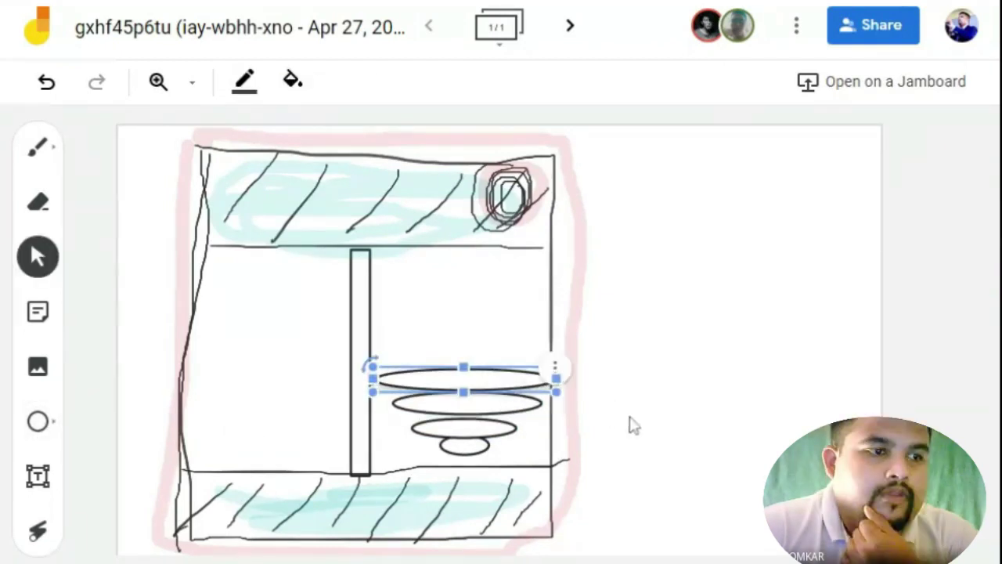
click(633, 425)
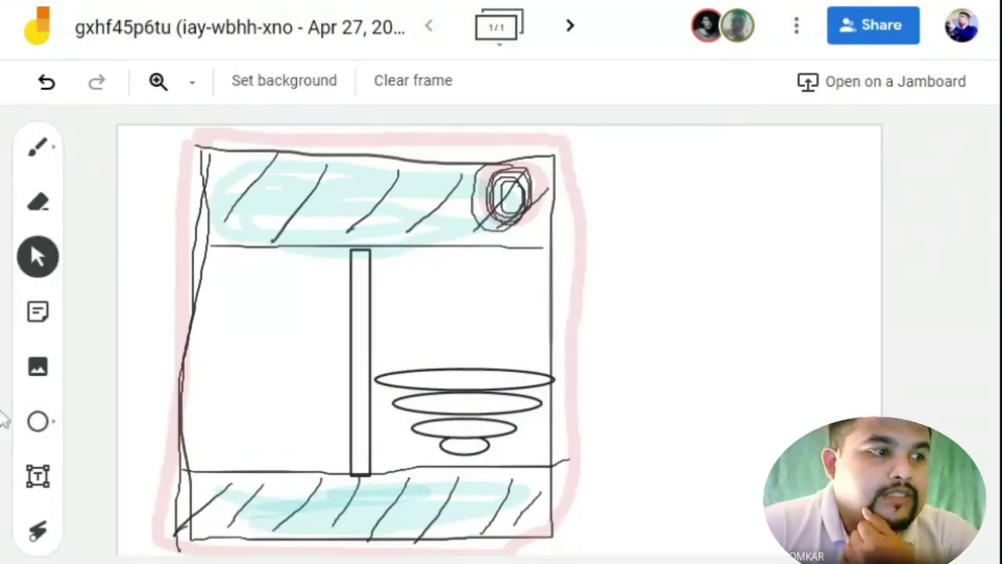
click(55, 435)
drag(371, 343, 615, 356)
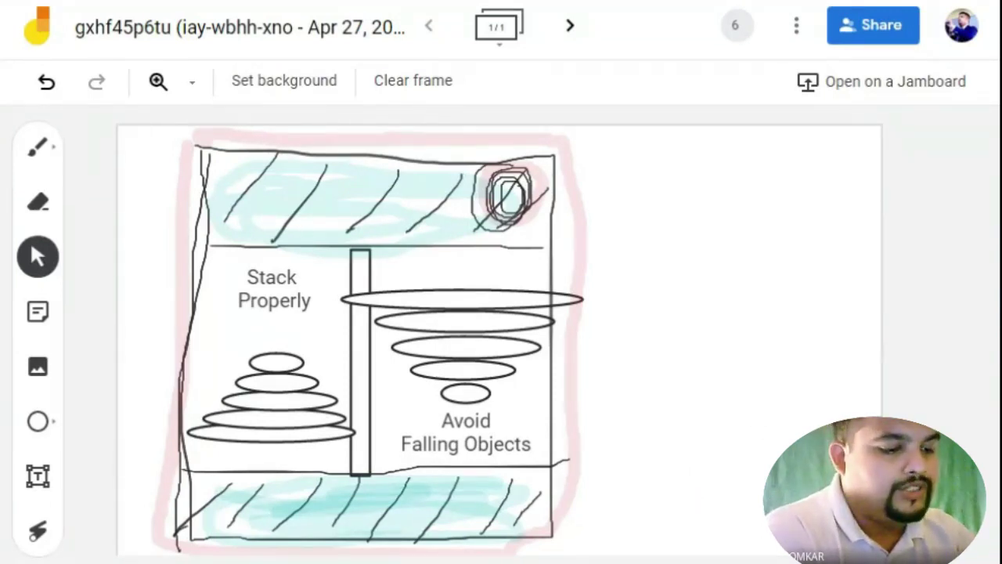
drag(849, 417, 879, 371)
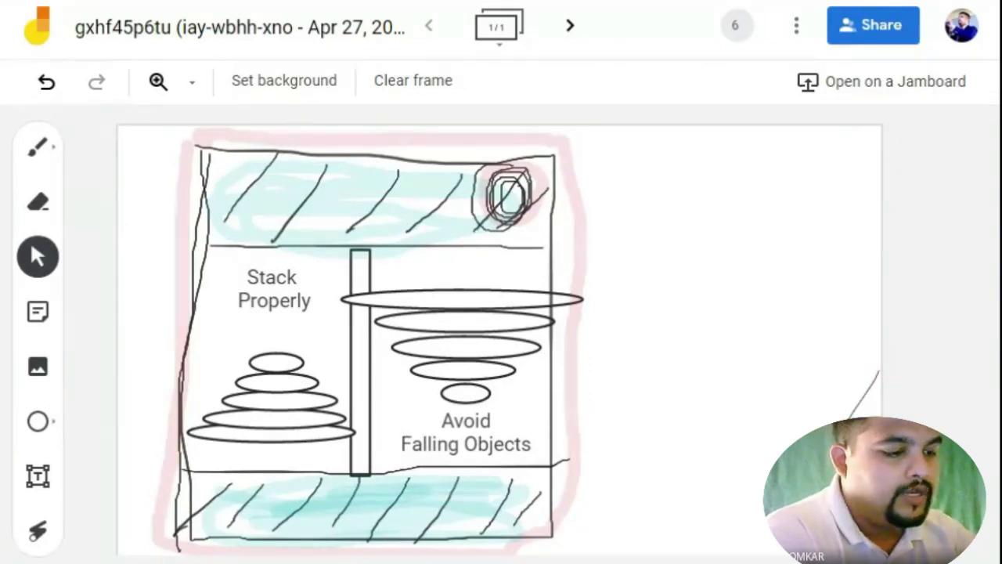